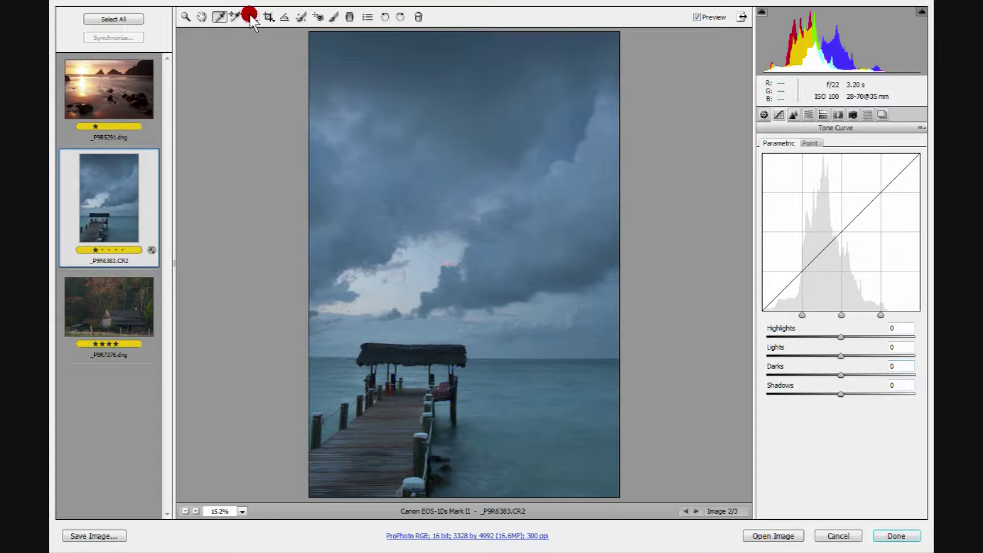
Raise the parametric Lights to +100 with the Targeted Adjustment tool on the bright gap in the clouds
{"action": "left_click", "coordinate": [249, 13]}
{"action": "left_click", "coordinate": [760, 115]}
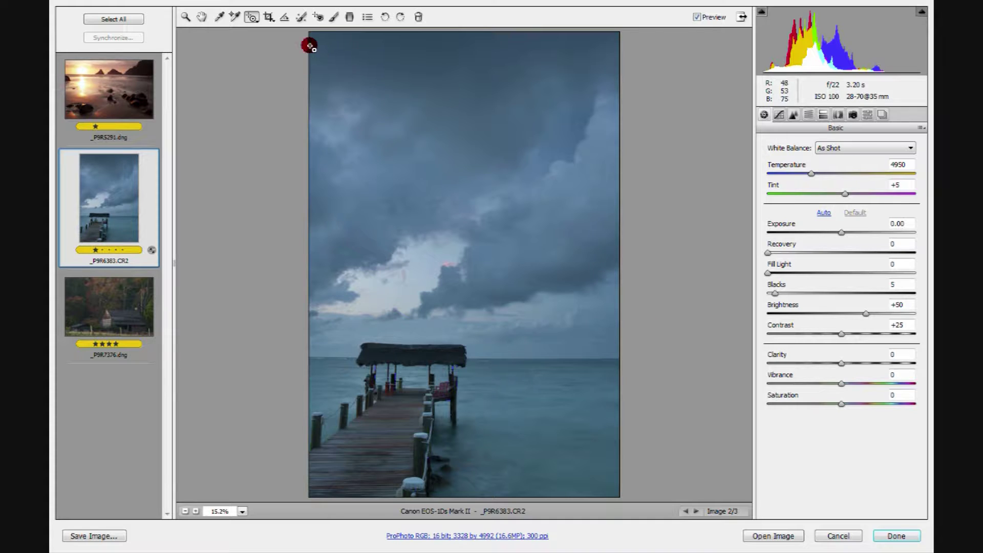
{"action": "left_click", "coordinate": [250, 17]}
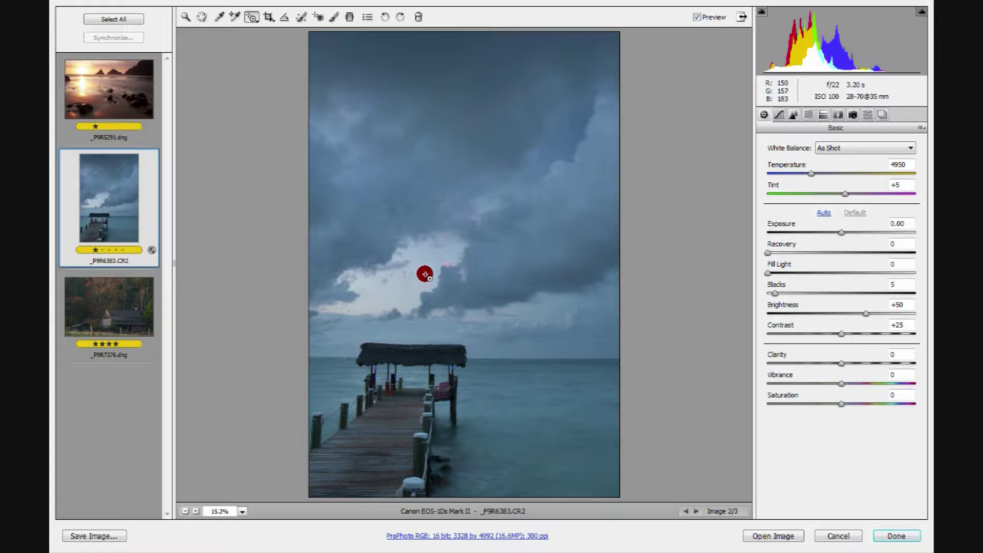
{"action": "left_click", "coordinate": [778, 115]}
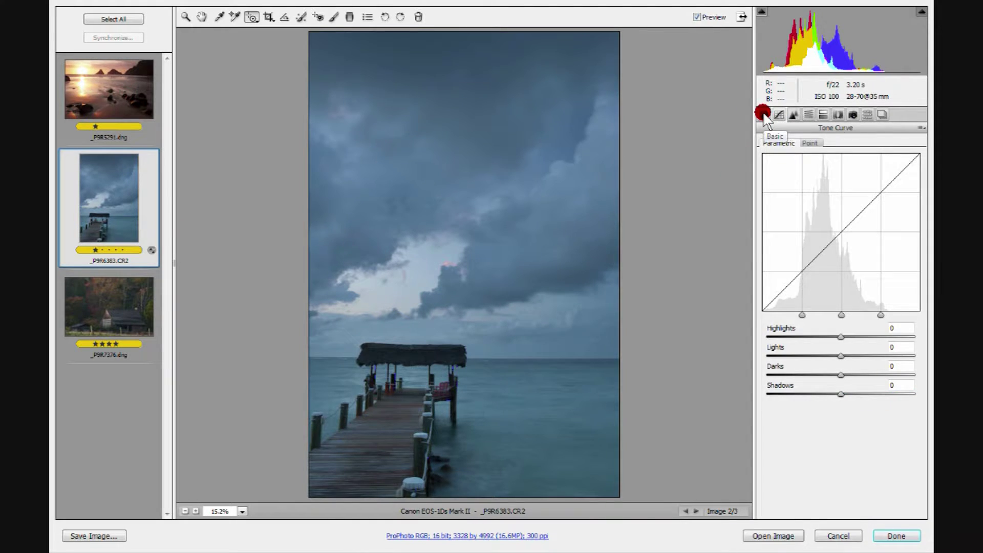
{"action": "left_click", "coordinate": [763, 114]}
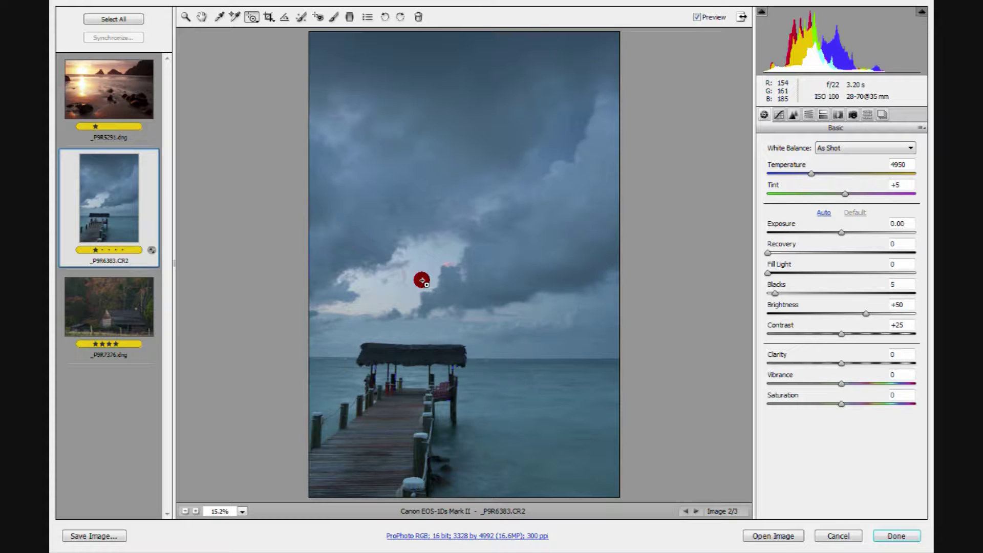
{"action": "left_click_drag", "start_coordinate": [422, 280], "coordinate": [509, 281]}
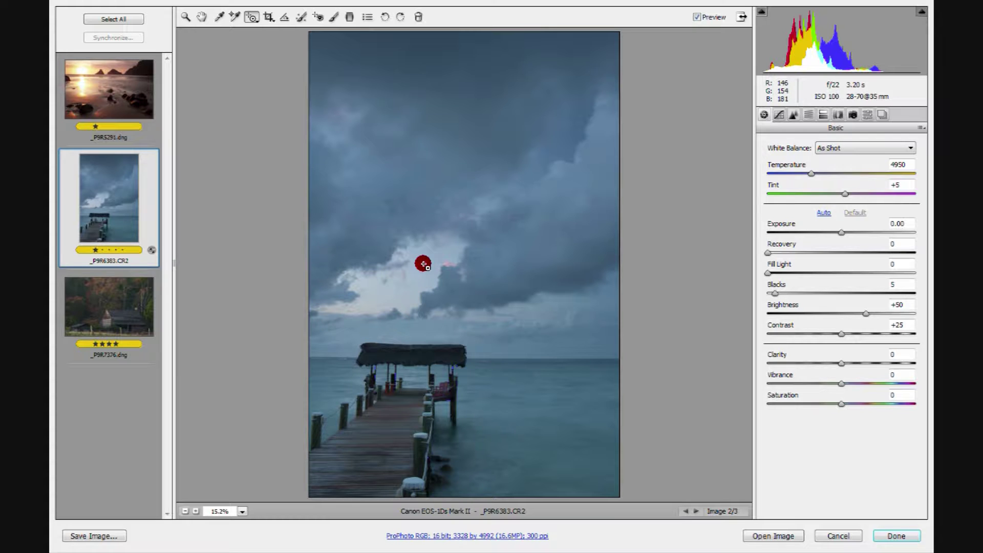
{"action": "left_click_drag", "start_coordinate": [427, 265], "coordinate": [376, 271]}
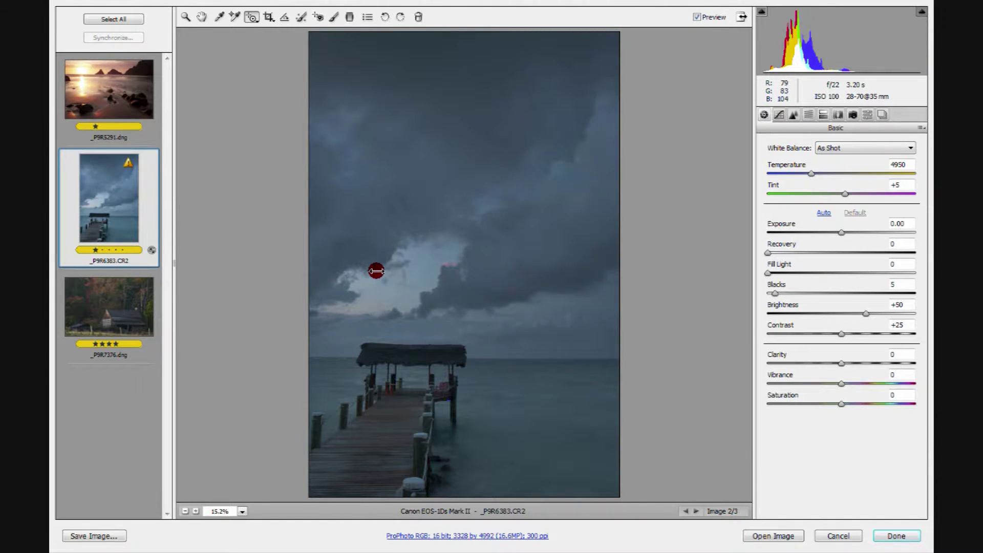
{"action": "left_click_drag", "start_coordinate": [376, 271], "coordinate": [488, 265]}
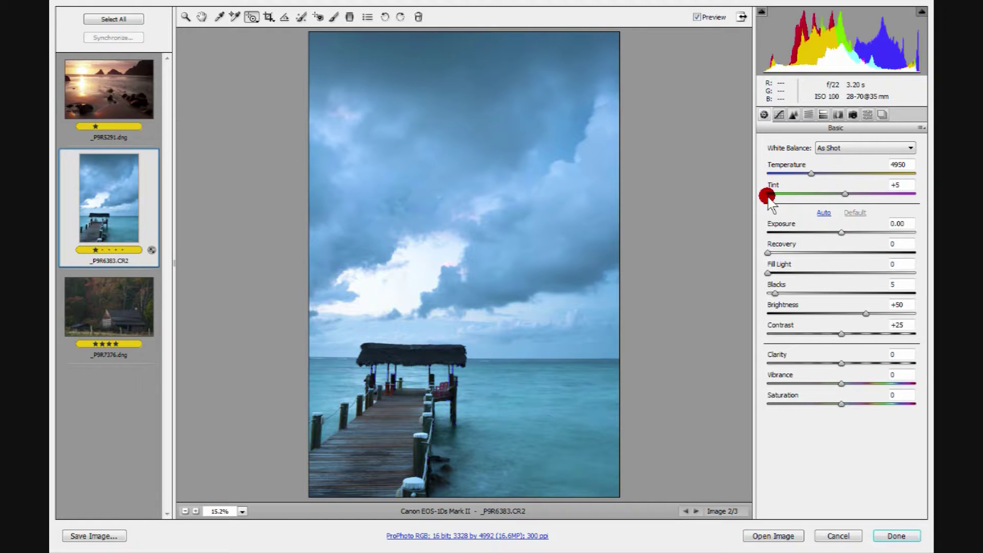
Show the parametric tone curve and lower Darks to -83 by targeting the dark clouds in the upper sky
{"action": "left_click", "coordinate": [778, 114]}
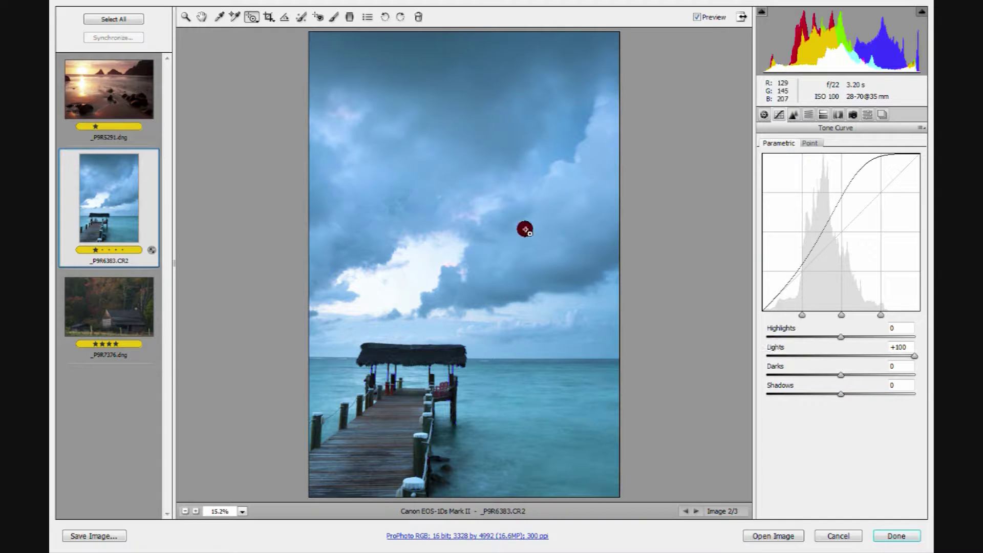
{"action": "left_click_drag", "start_coordinate": [464, 101], "coordinate": [469, 150]}
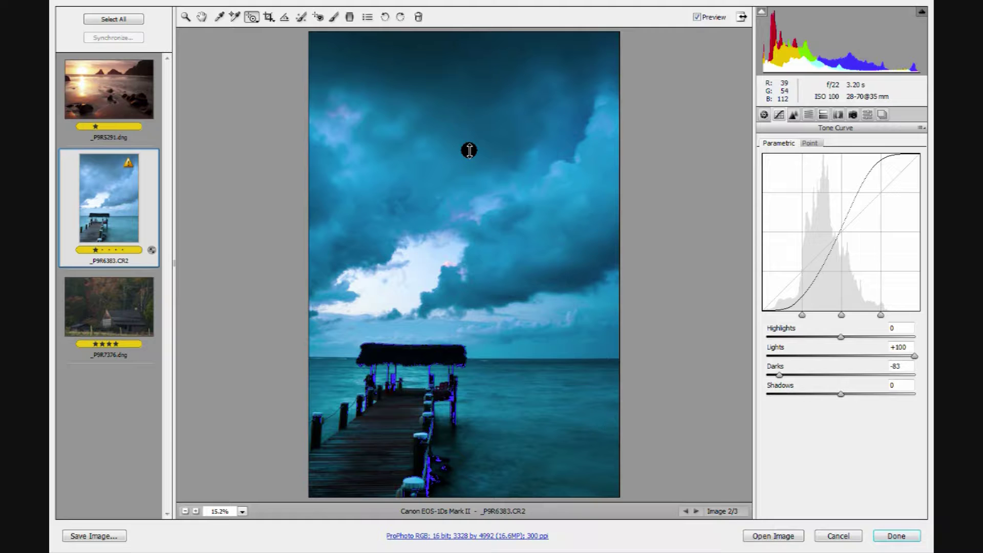
{"action": "left_click_drag", "start_coordinate": [418, 272], "coordinate": [388, 244]}
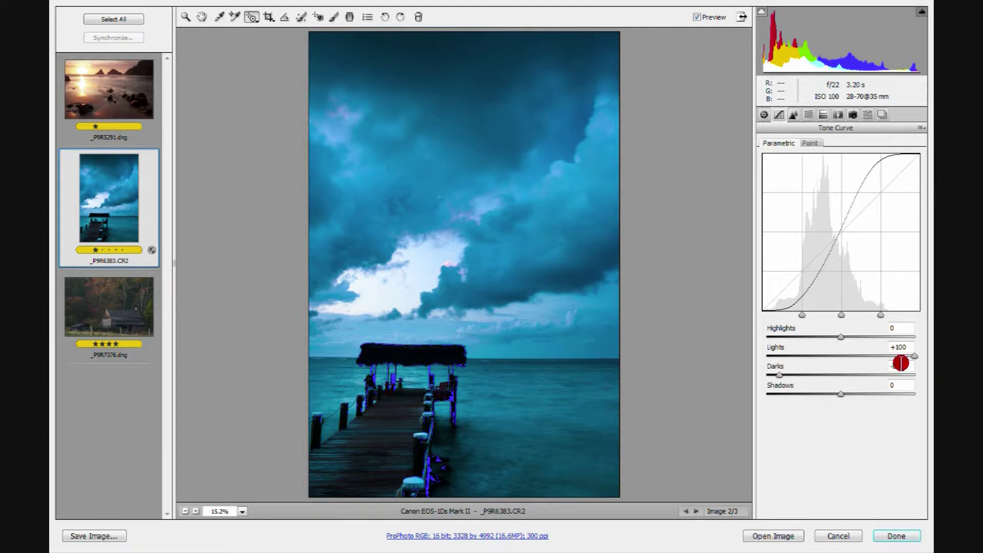
Reset the tone curve's Lights and Darks values to 0
{"action": "double_click", "coordinate": [910, 350]}
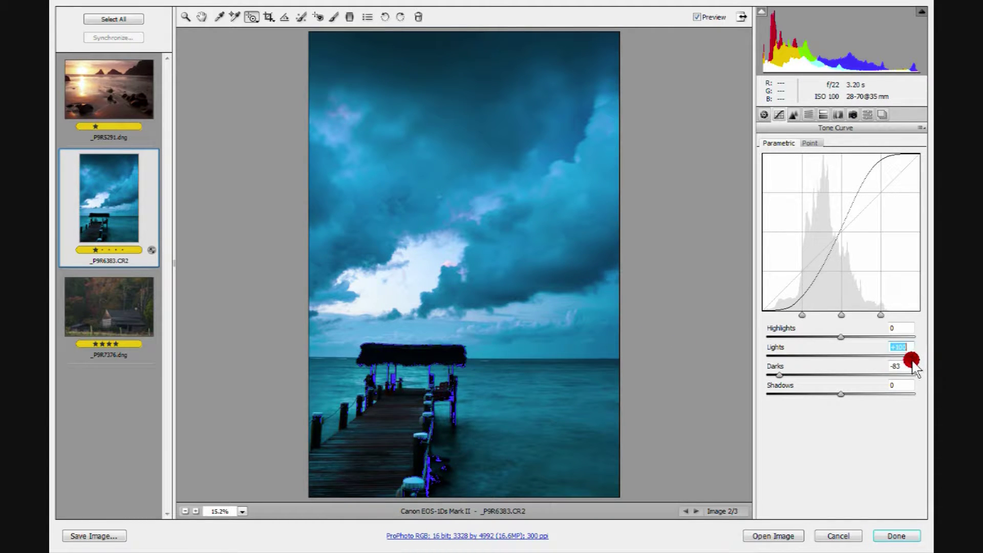
{"action": "type", "text": "0"}
{"action": "double_click", "coordinate": [772, 375]}
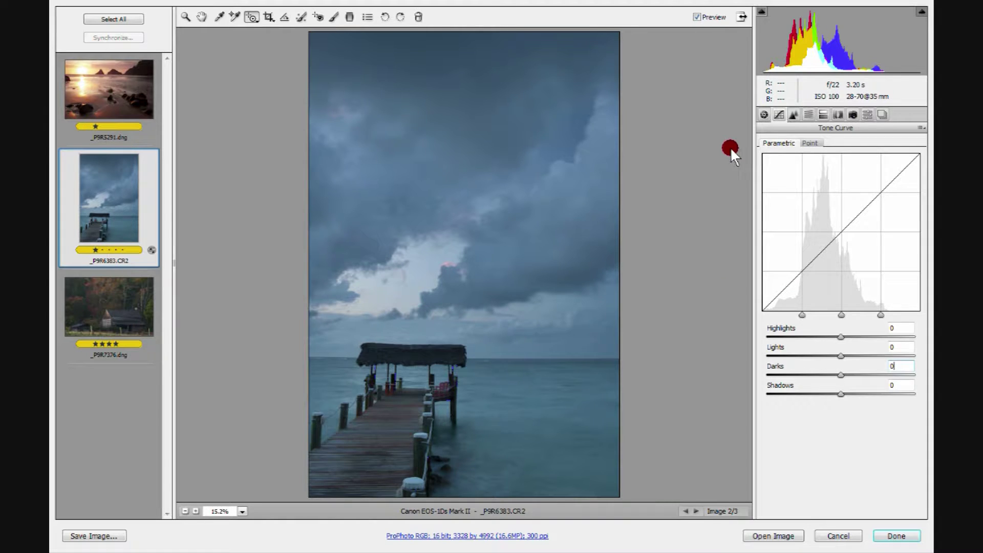
Shift the sky's hue with targeted HSL adjustment, setting Blues to +100 and Purples to +2
{"action": "left_click", "coordinate": [808, 115]}
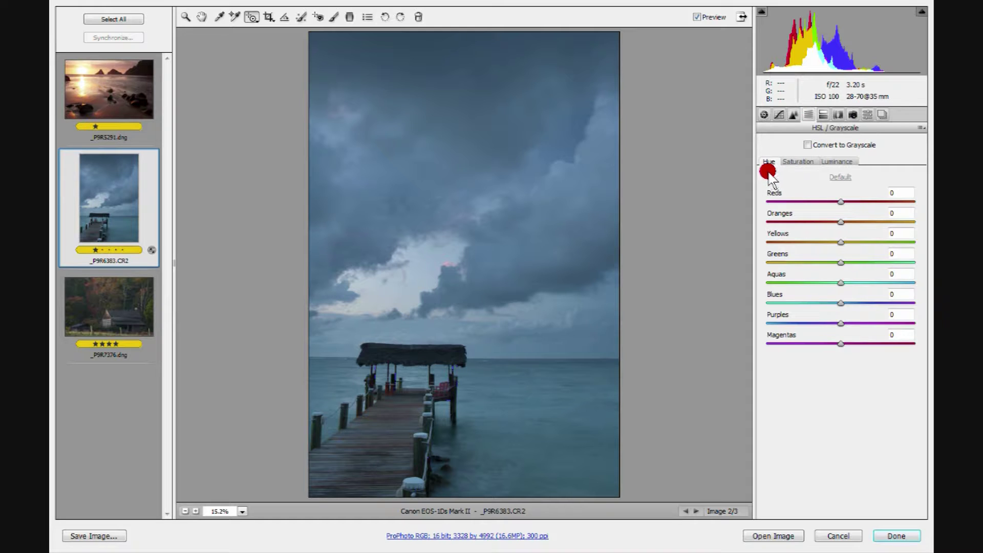
{"action": "left_click", "coordinate": [796, 161]}
{"action": "left_click", "coordinate": [835, 162]}
{"action": "left_click", "coordinate": [770, 161]}
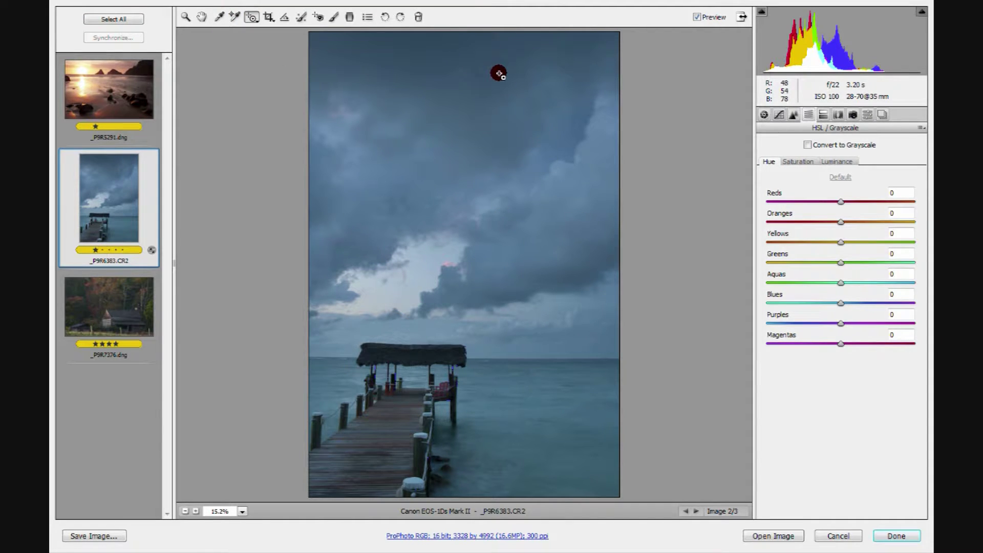
{"action": "left_click_drag", "start_coordinate": [498, 74], "coordinate": [487, 1]}
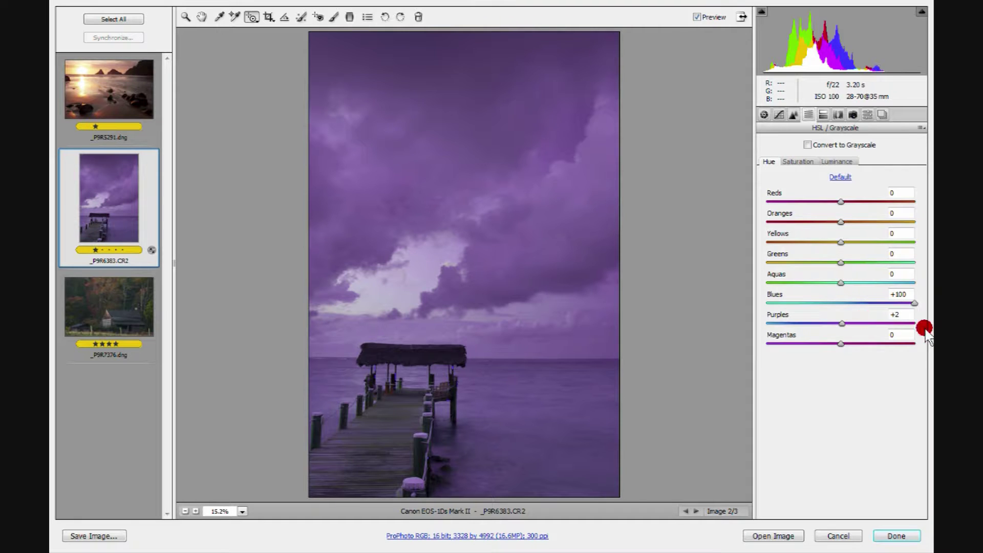
Reset the Blues and Purples hue values to 0
{"action": "double_click", "coordinate": [841, 299]}
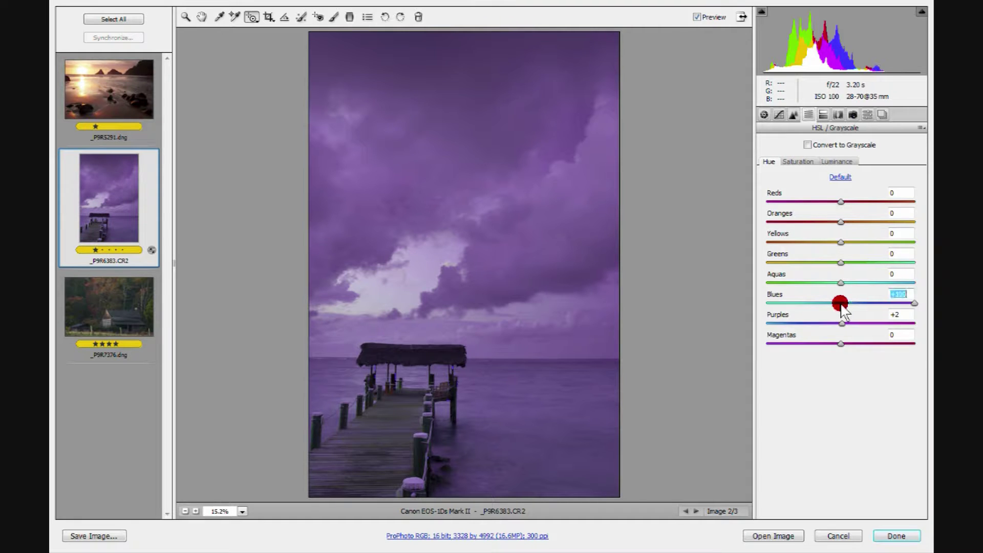
{"action": "double_click", "coordinate": [842, 323]}
{"action": "left_click", "coordinate": [782, 172]}
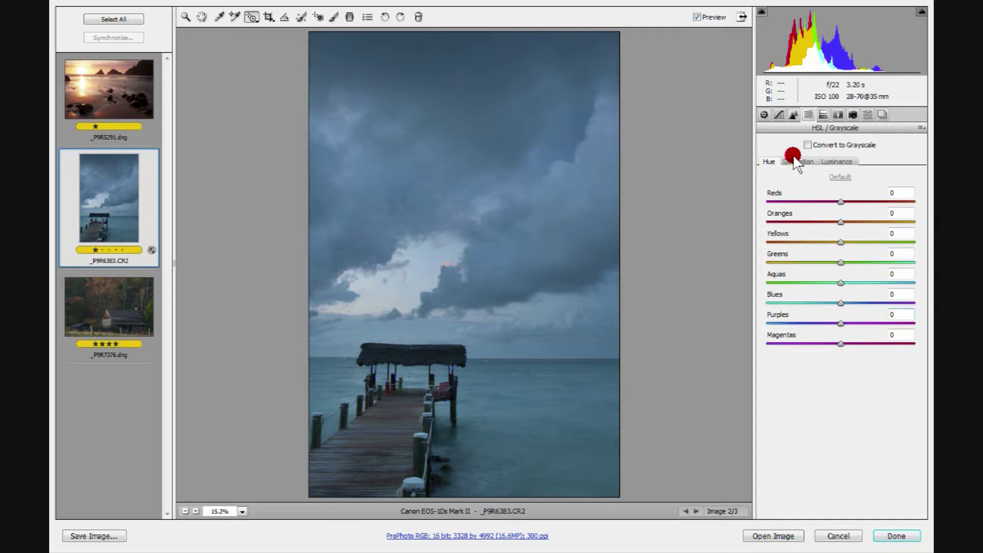
Set the saturation of Reds and Magentas to +100 with targeted adjustment in the photo
{"action": "left_click", "coordinate": [796, 162]}
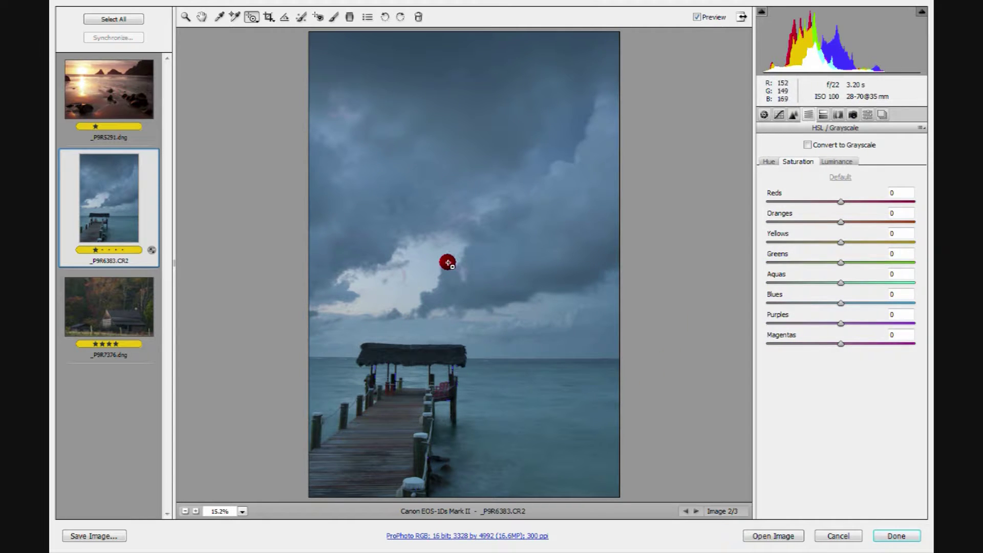
{"action": "left_click_drag", "start_coordinate": [448, 263], "coordinate": [430, 127]}
{"action": "left_click_drag", "start_coordinate": [404, 415], "coordinate": [404, 428]}
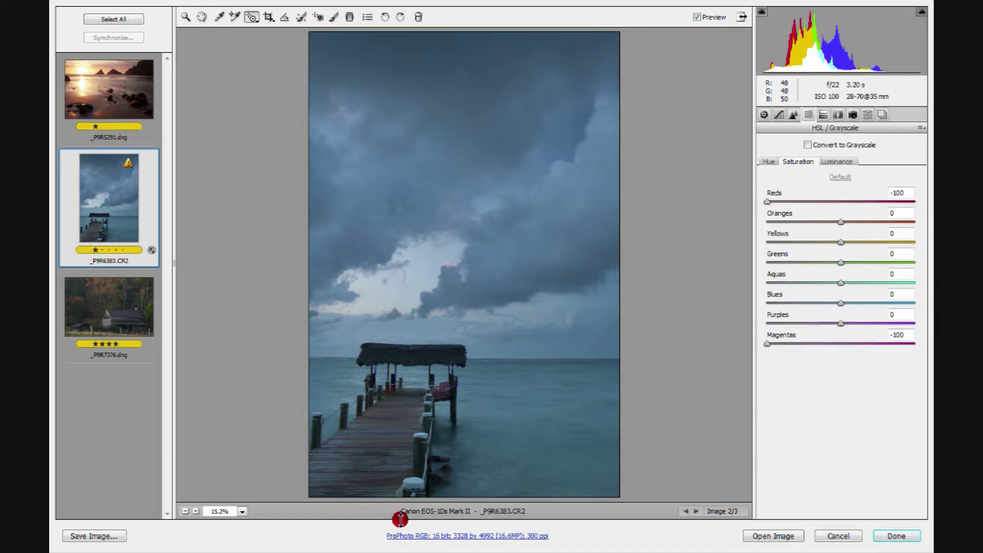
{"action": "left_click_drag", "start_coordinate": [394, 88], "coordinate": [398, 31]}
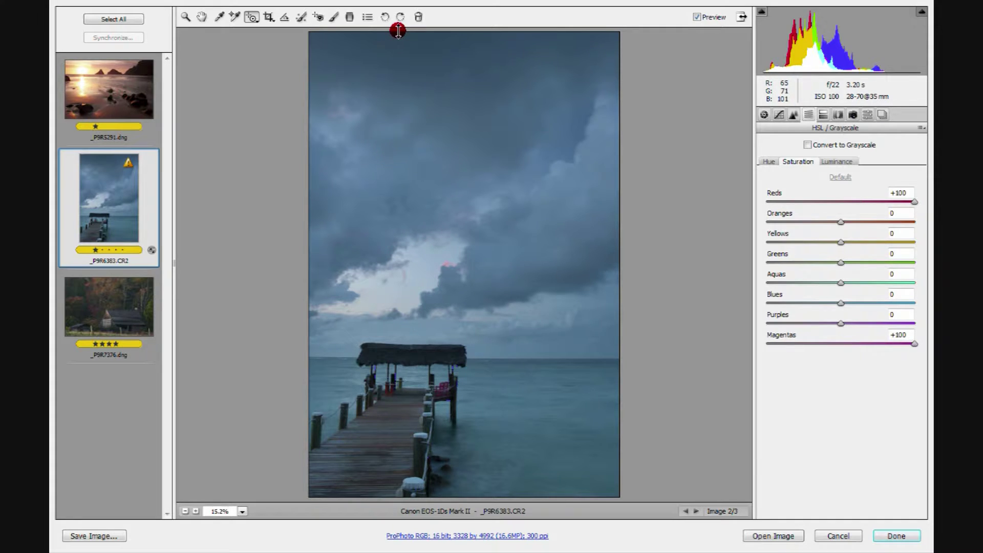
Adjust luminance by targeting the red chair on the pier, lowering Reds to -18 and Magentas to -100
{"action": "left_click", "coordinate": [837, 161]}
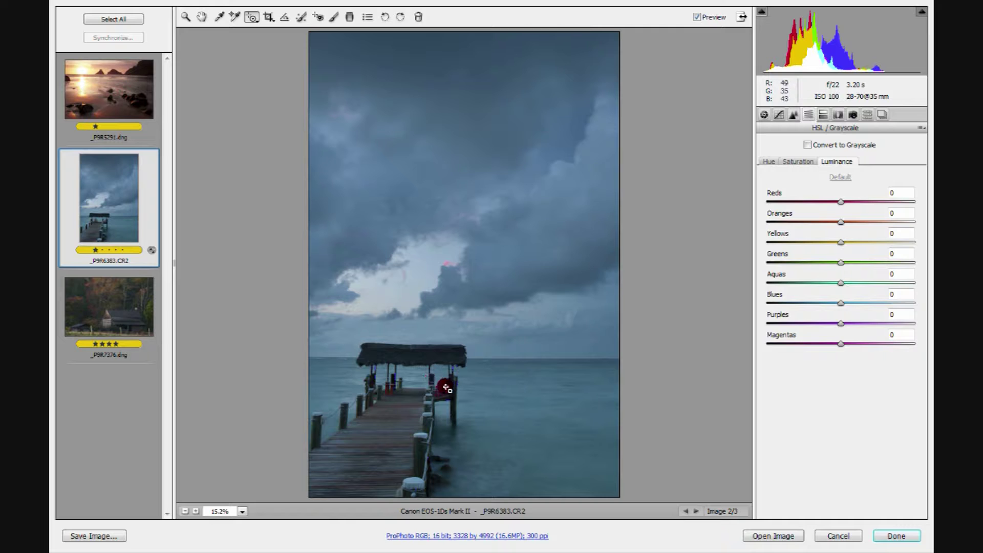
{"action": "left_click_drag", "start_coordinate": [444, 385], "coordinate": [424, 496]}
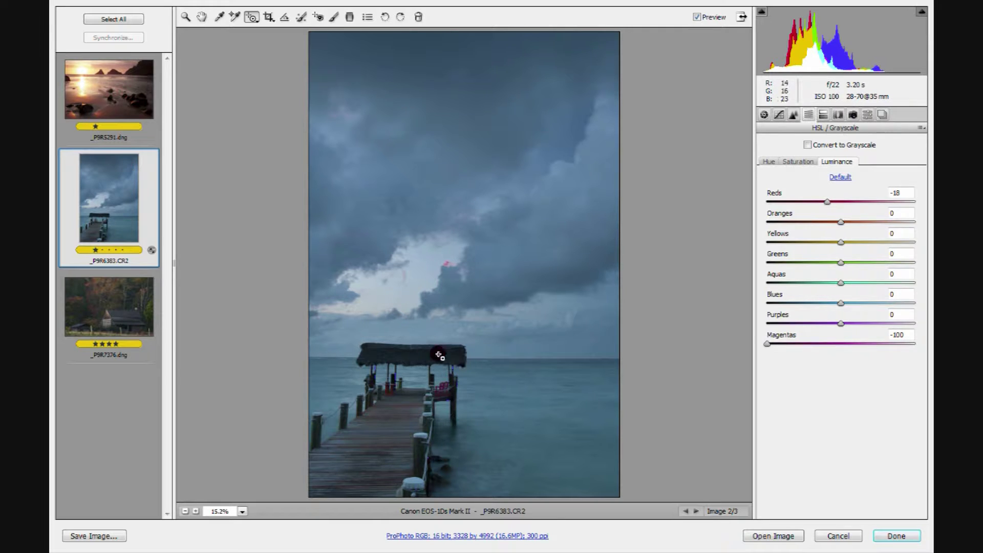
{"action": "left_click_drag", "start_coordinate": [445, 413], "coordinate": [478, 342]}
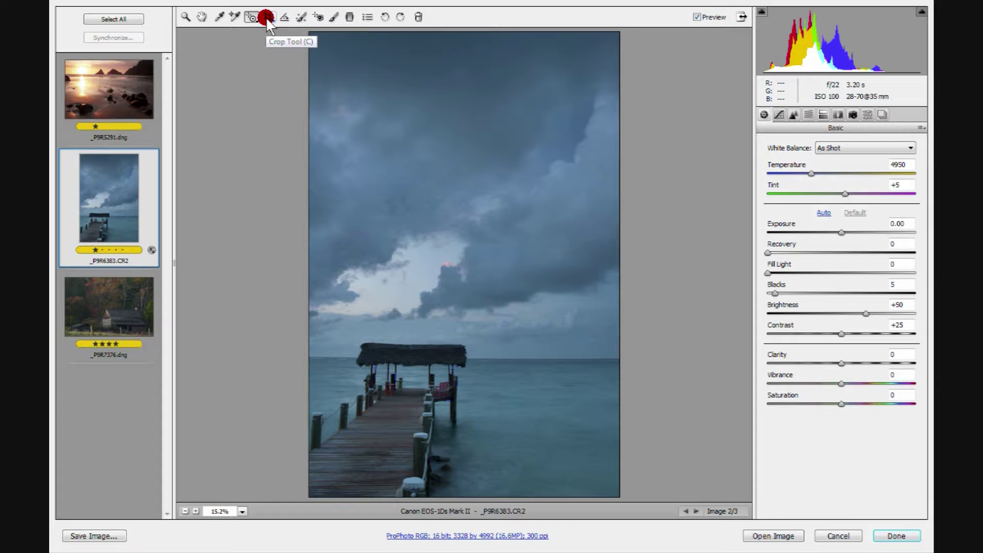
Crop the photo tightly around the pier and the bright cloud gap, to about 2227 by 3482 pixels
{"action": "left_click", "coordinate": [267, 17]}
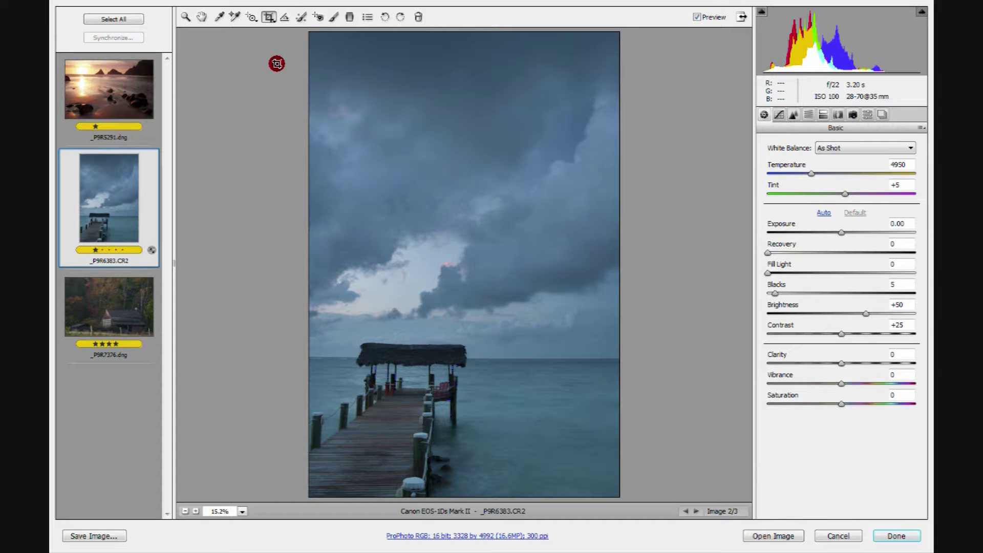
{"action": "left_click_drag", "start_coordinate": [272, 150], "coordinate": [642, 495]}
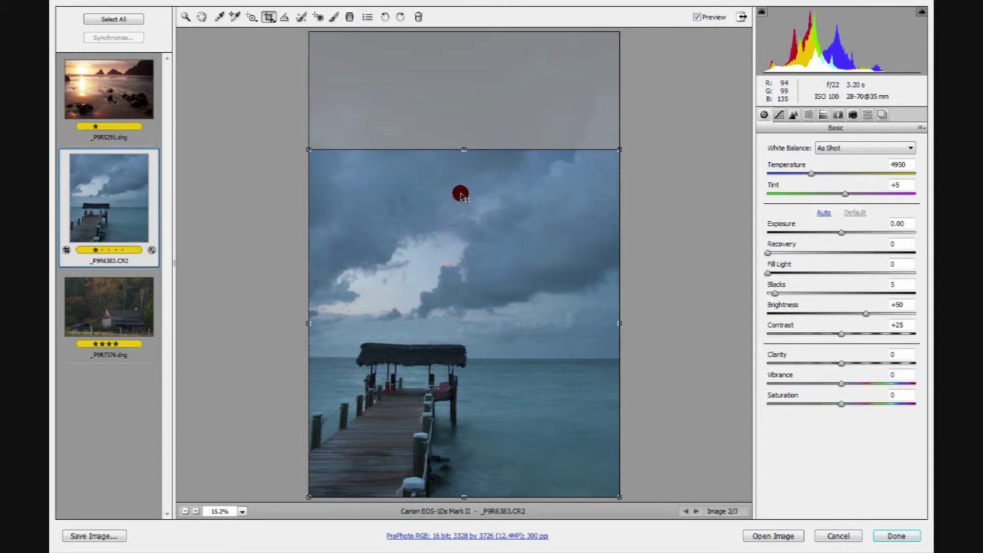
{"action": "left_click_drag", "start_coordinate": [464, 147], "coordinate": [455, 125]}
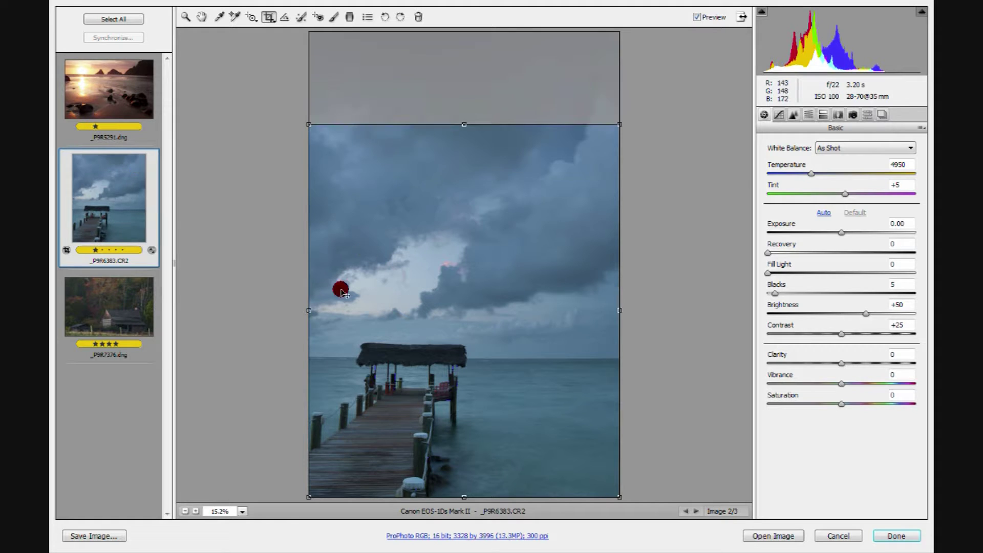
{"action": "left_click_drag", "start_coordinate": [619, 311], "coordinate": [532, 310]}
{"action": "left_click_drag", "start_coordinate": [421, 125], "coordinate": [429, 172]}
{"action": "left_click_drag", "start_coordinate": [309, 342], "coordinate": [323, 341]}
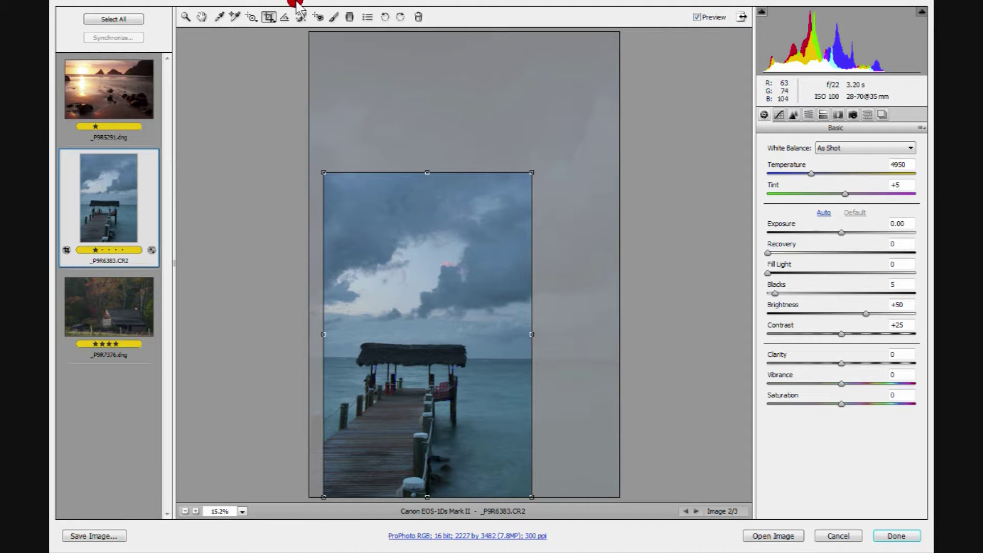
Preview the cropped photo and accept the Camera Raw edits to return to Bridge
{"action": "left_click", "coordinate": [184, 15]}
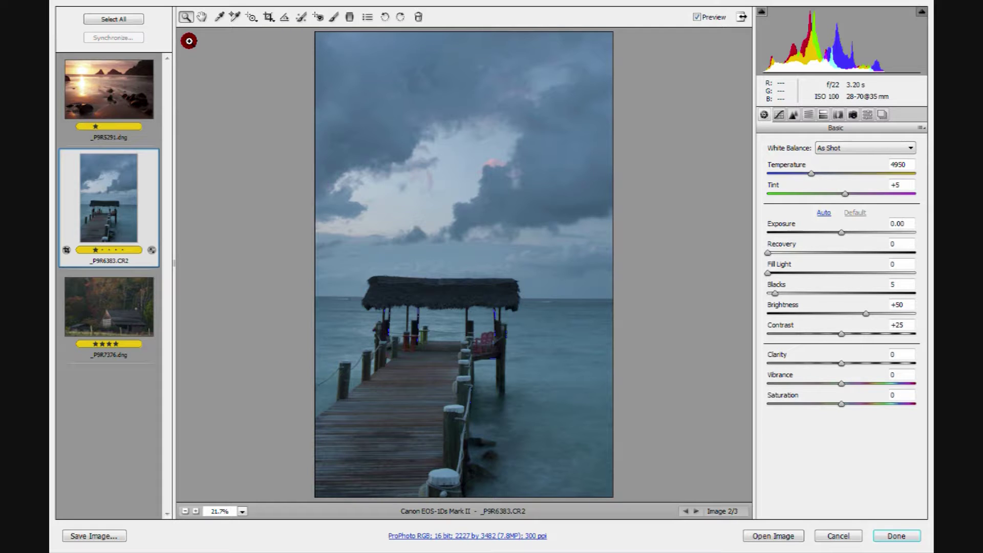
{"action": "left_click", "coordinate": [269, 17]}
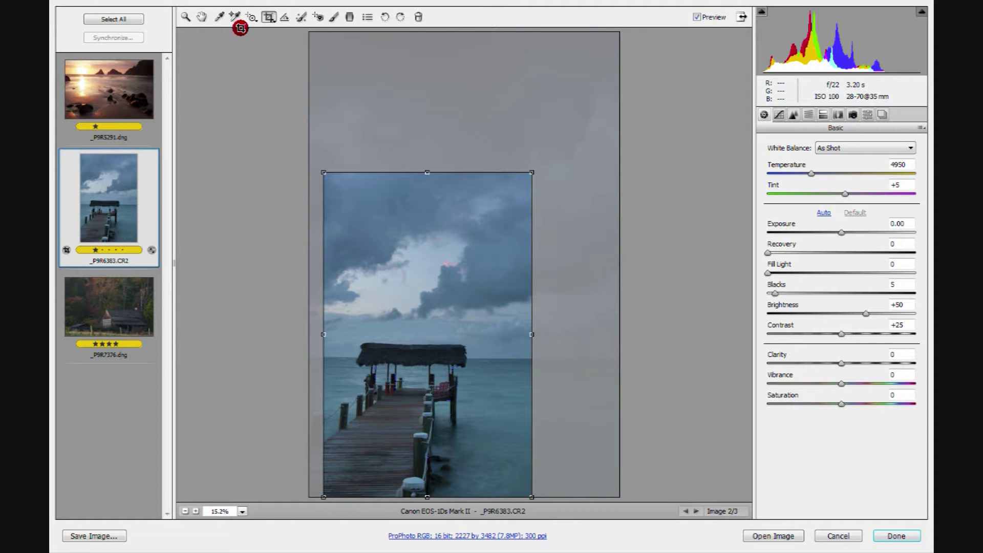
{"action": "left_click", "coordinate": [888, 537]}
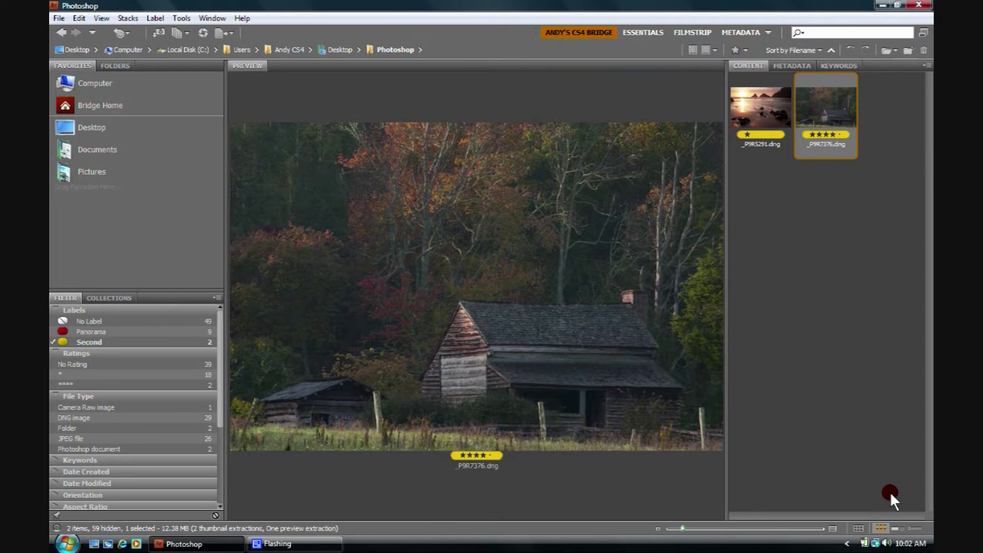
Reopen _P9R6383.CR2 in Camera Raw and shrink its crop frame to about 1951 by 3049 pixels
{"action": "left_click", "coordinate": [826, 109]}
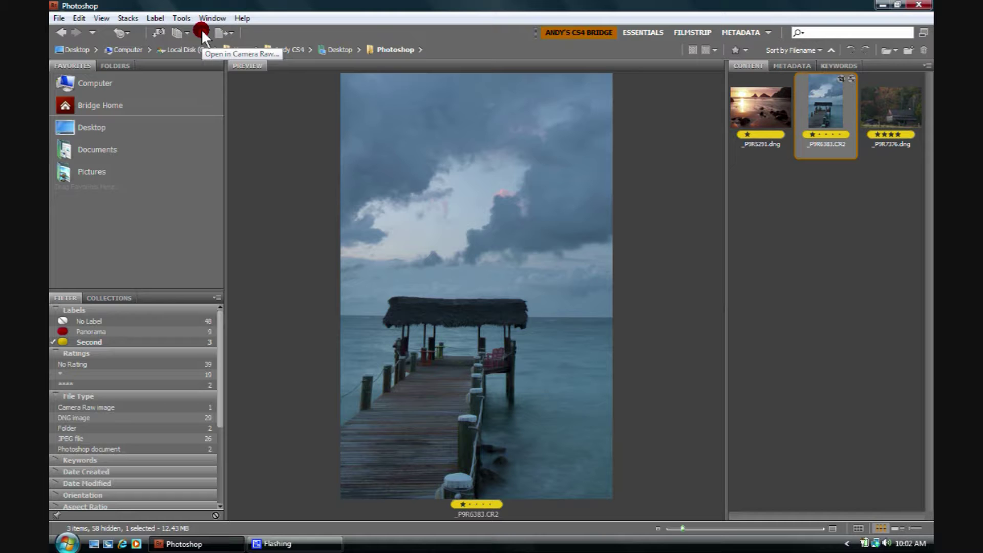
{"action": "double_click", "coordinate": [465, 364]}
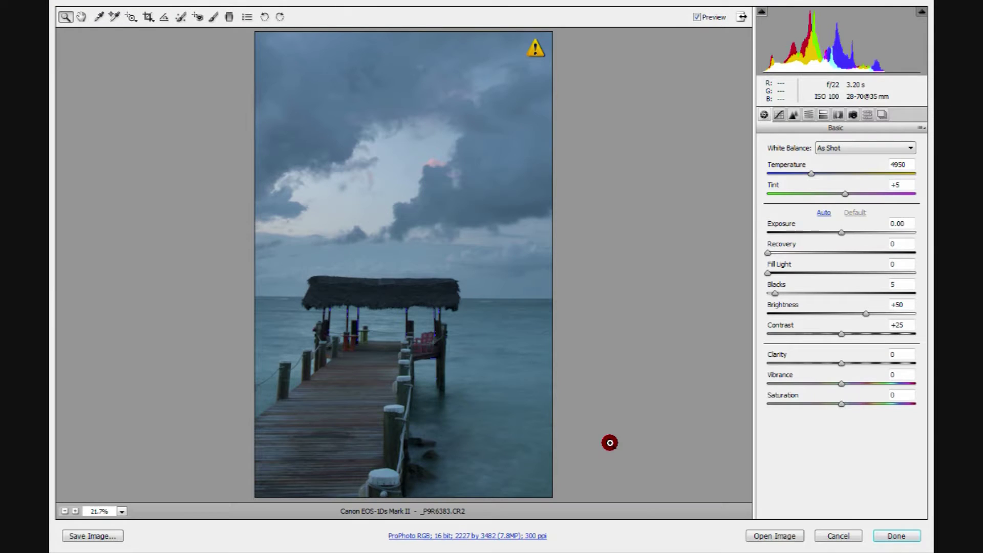
{"action": "left_click", "coordinate": [148, 16]}
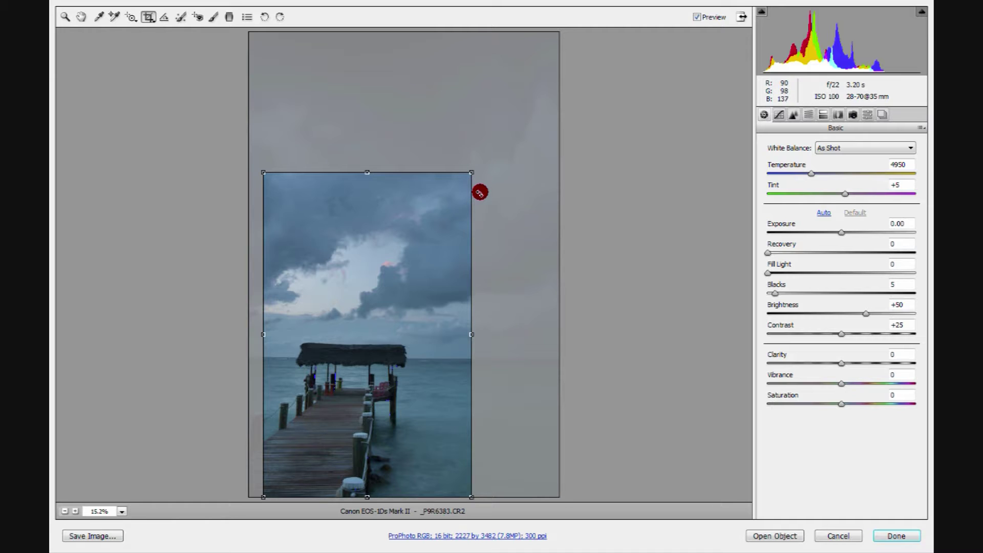
{"action": "left_click_drag", "start_coordinate": [470, 171], "coordinate": [444, 194]}
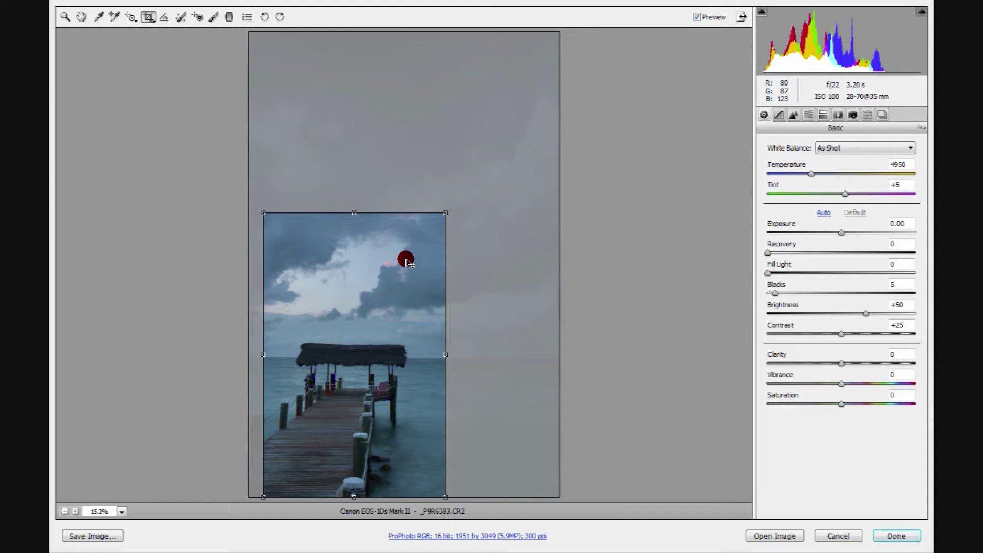
Clear the existing crop of the pier photo and draw a new crop frame around the entire image
{"action": "right_click", "coordinate": [406, 263]}
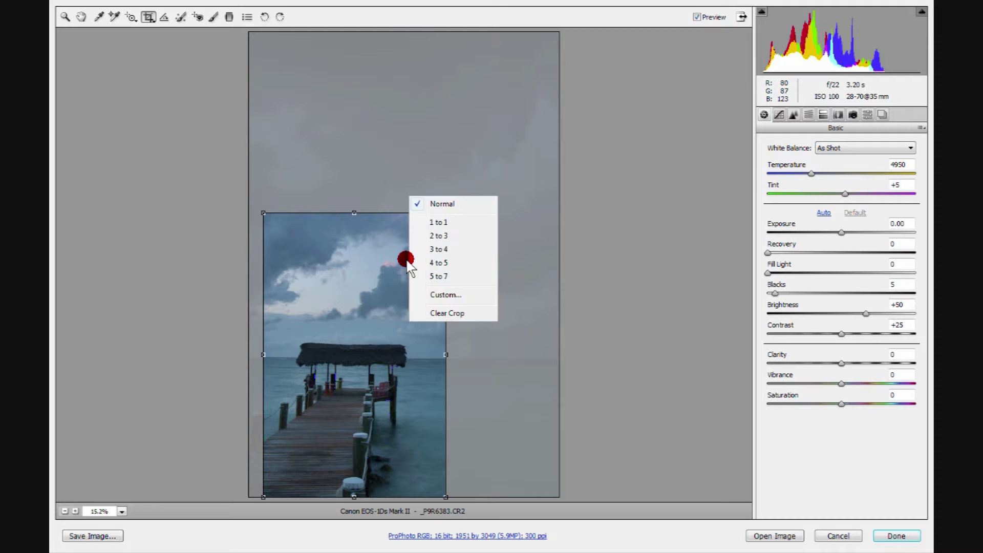
{"action": "left_click", "coordinate": [437, 312]}
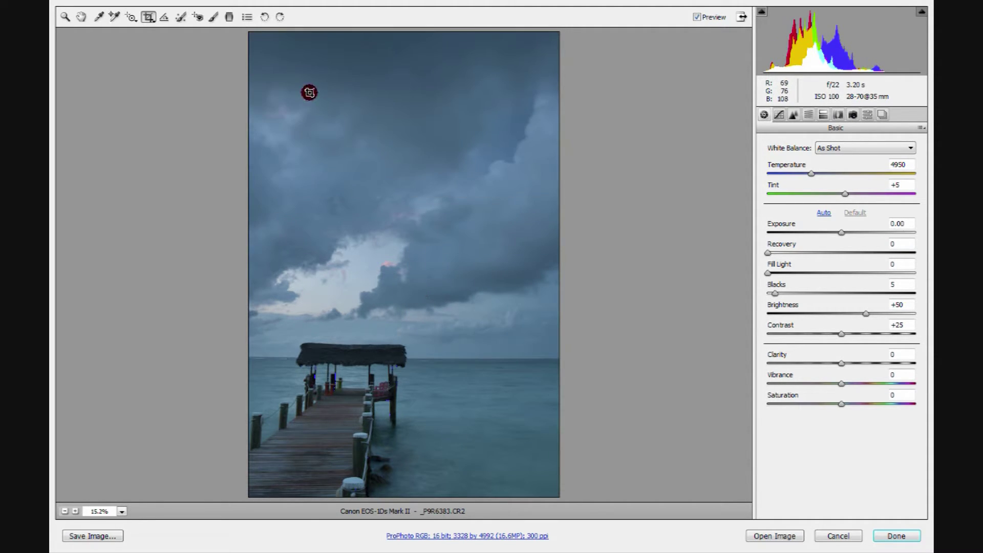
{"action": "left_click", "coordinate": [539, 465]}
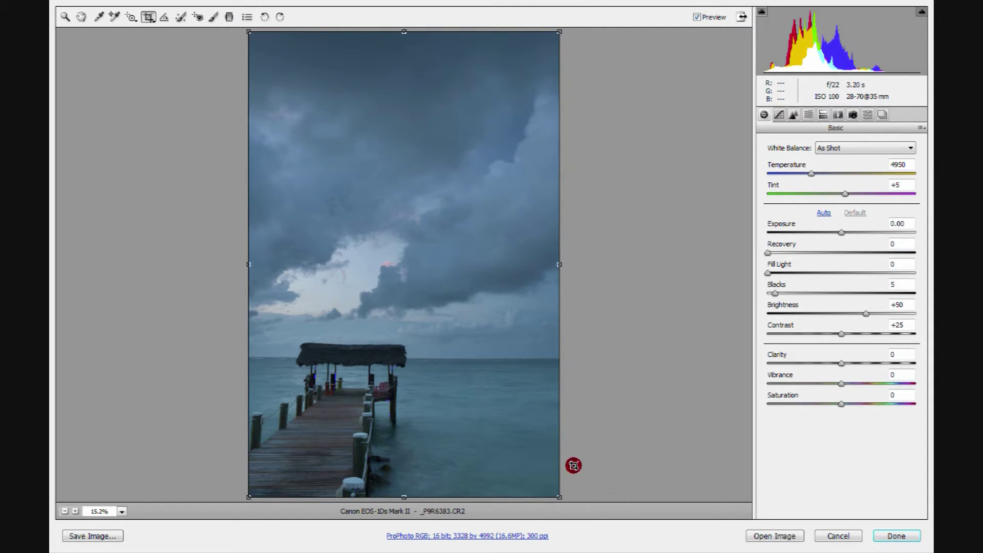
Scale the crop frame proportionally to about 2436 by 3653 pixels and move it up and inward around the pier
{"action": "key", "text": "shift"}
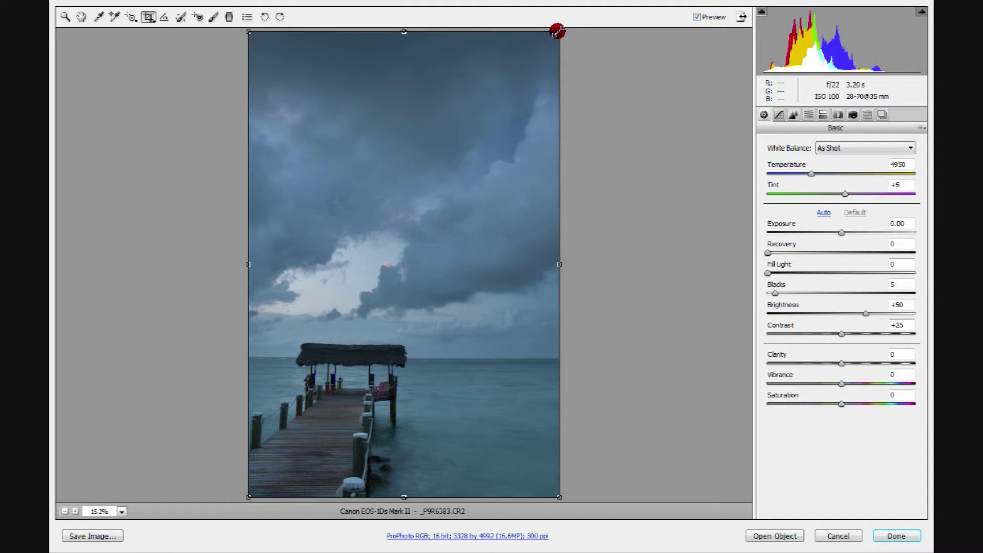
{"action": "left_click_drag", "start_coordinate": [557, 30], "coordinate": [476, 156]}
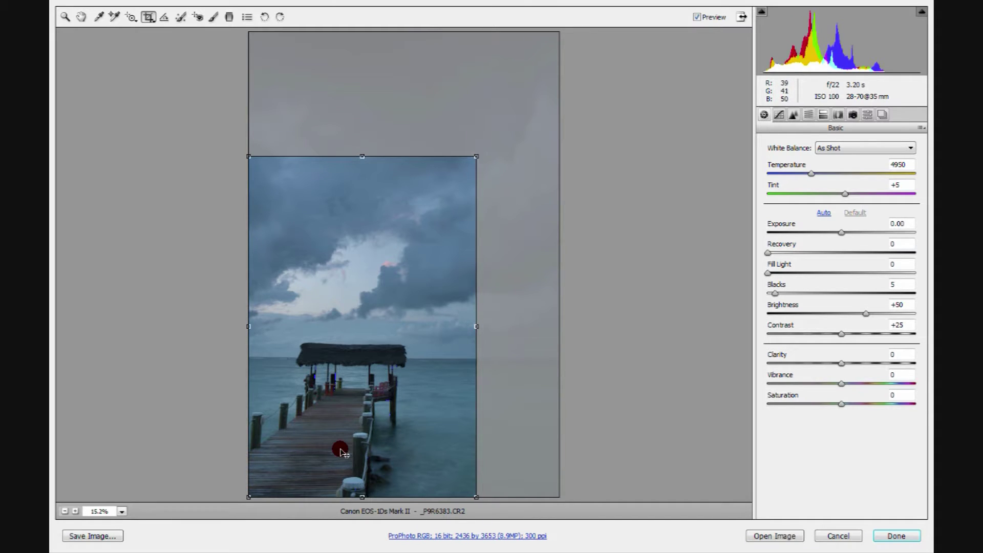
{"action": "left_click_drag", "start_coordinate": [341, 451], "coordinate": [366, 427]}
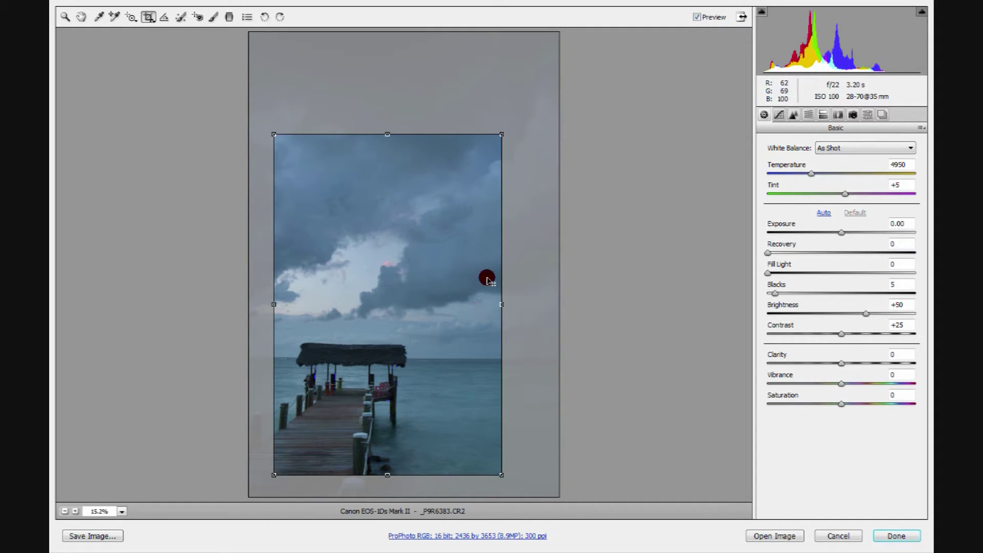
Clear the crop and cancel the Camera Raw session to return to Bridge
{"action": "right_click", "coordinate": [435, 282]}
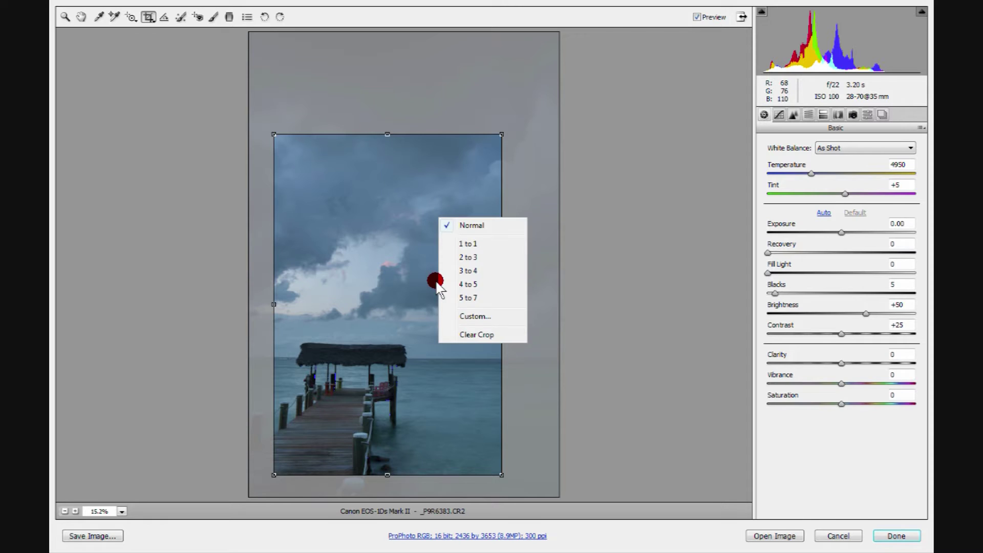
{"action": "left_click", "coordinate": [478, 334]}
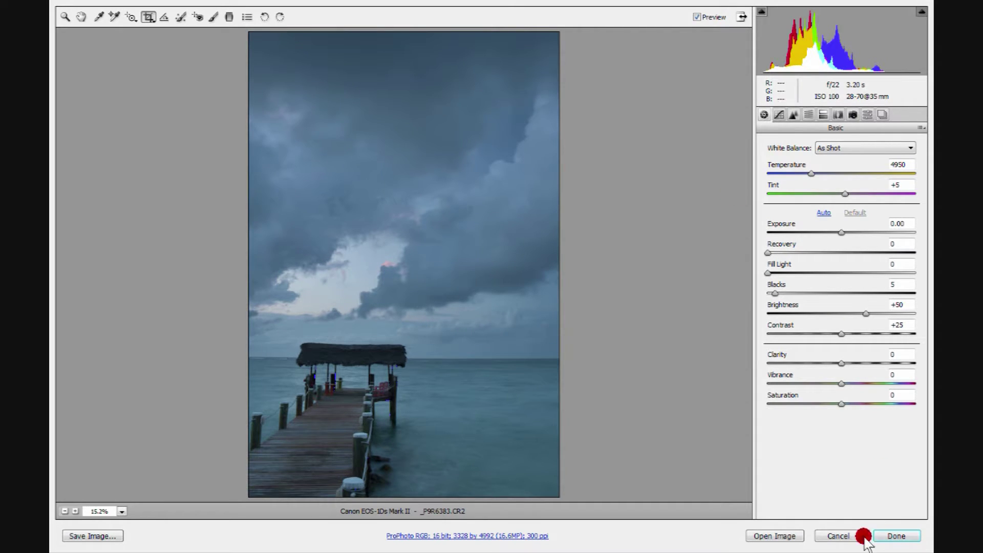
{"action": "left_click", "coordinate": [838, 536]}
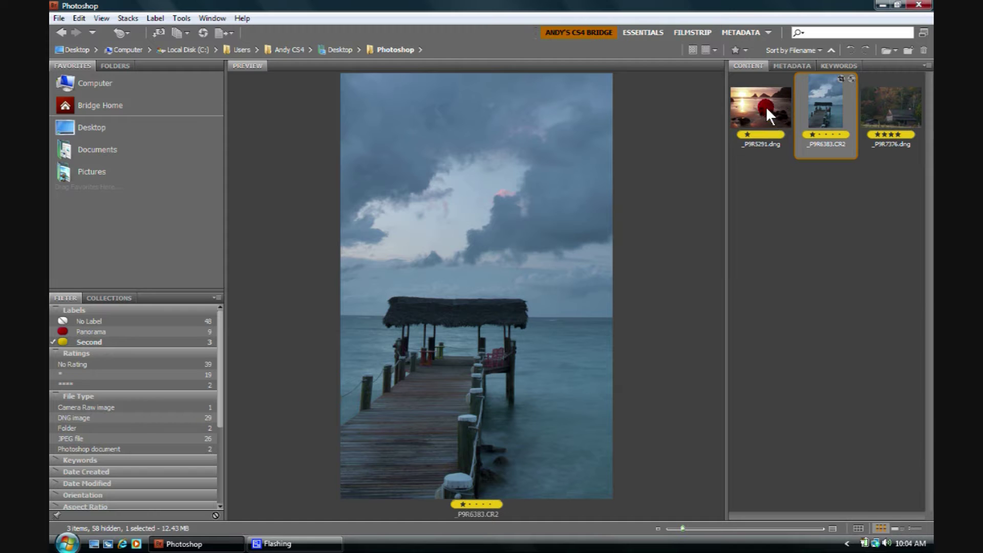
Select _P9R5291.dng, _P9R6383.CR2 and _P9R7376.dng in Bridge and open them together in Camera Raw
{"action": "left_click", "coordinate": [758, 102]}
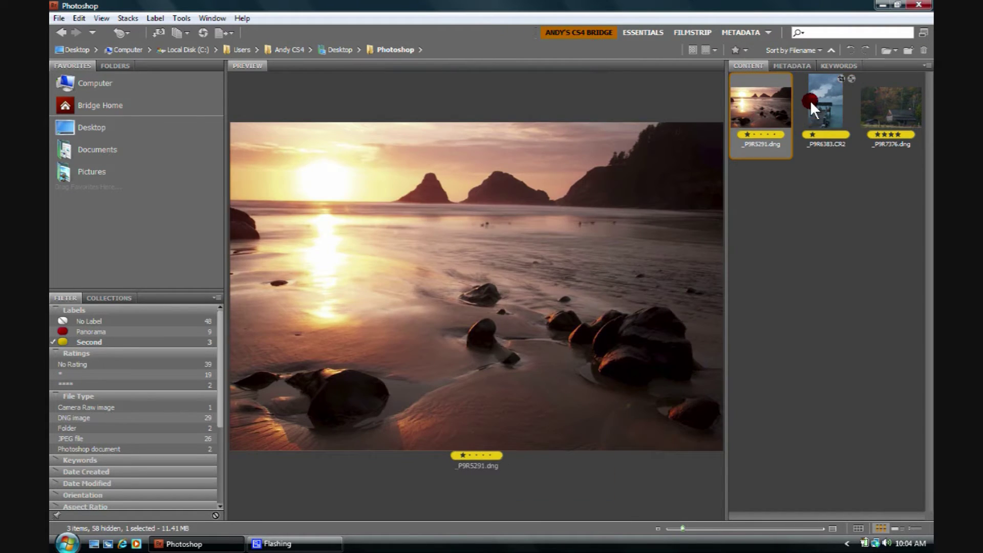
{"action": "left_click", "coordinate": [819, 107], "text": "shift"}
{"action": "left_click", "coordinate": [877, 103], "text": "shift"}
{"action": "left_click", "coordinate": [203, 32]}
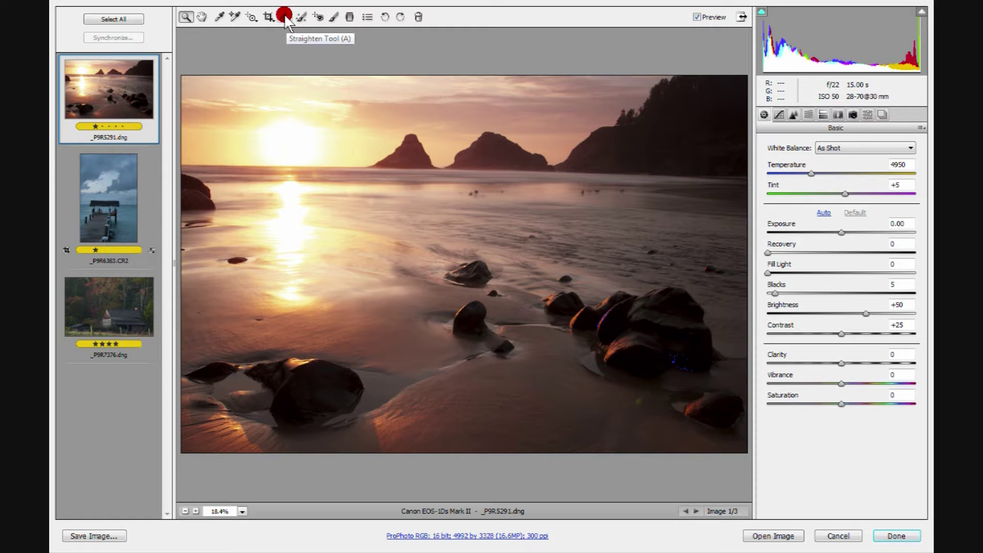
Straighten _P9R5291.dng along the ocean horizon beside the sun and preview the leveled image
{"action": "left_click", "coordinate": [285, 16]}
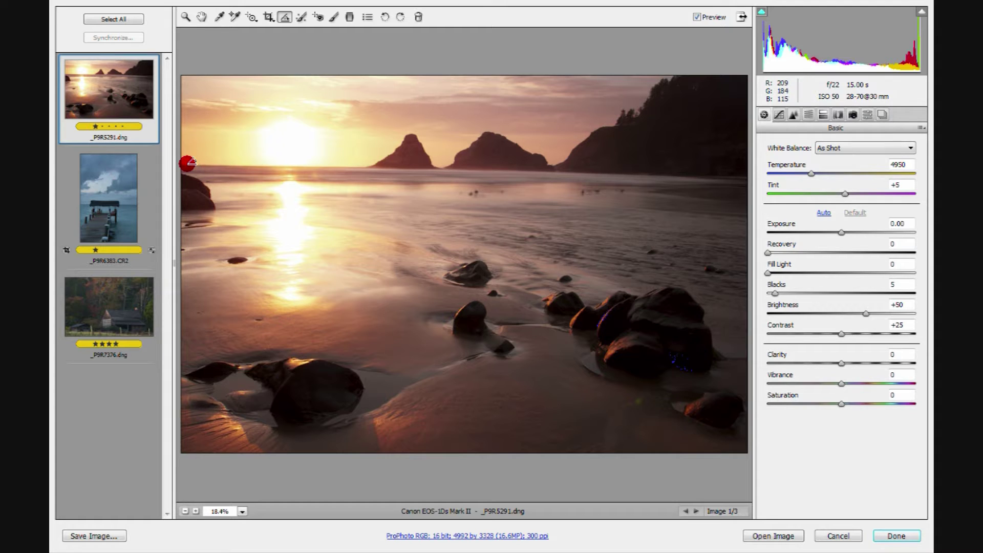
{"action": "left_click_drag", "start_coordinate": [188, 162], "coordinate": [364, 165]}
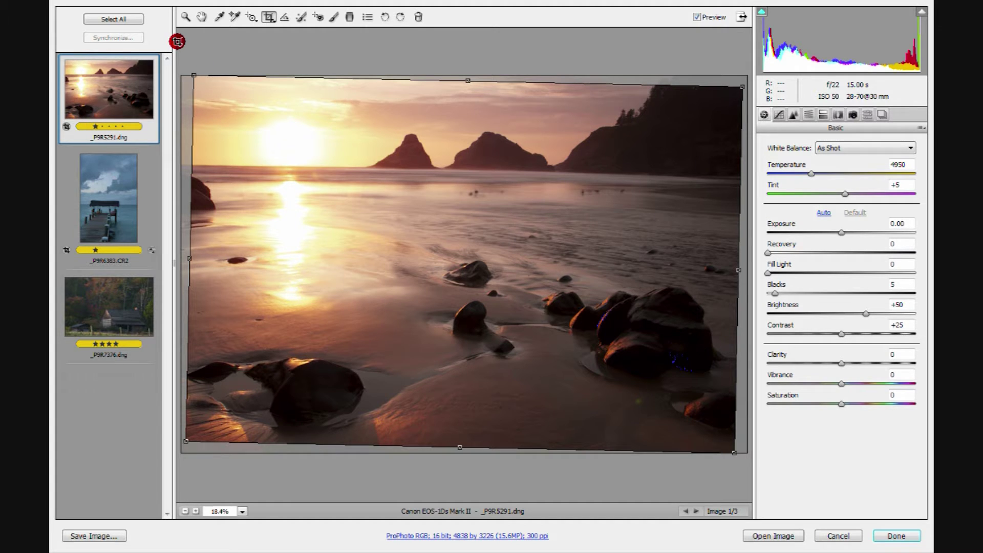
{"action": "left_click", "coordinate": [187, 16]}
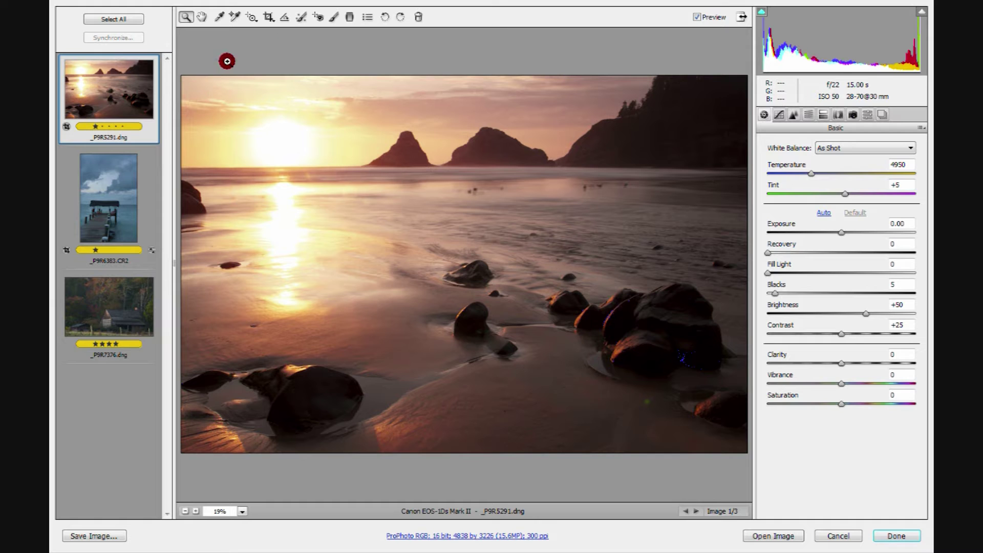
Bring back the crop frame on the beach photo and clear the straightening along the horizon
{"action": "left_click", "coordinate": [285, 16]}
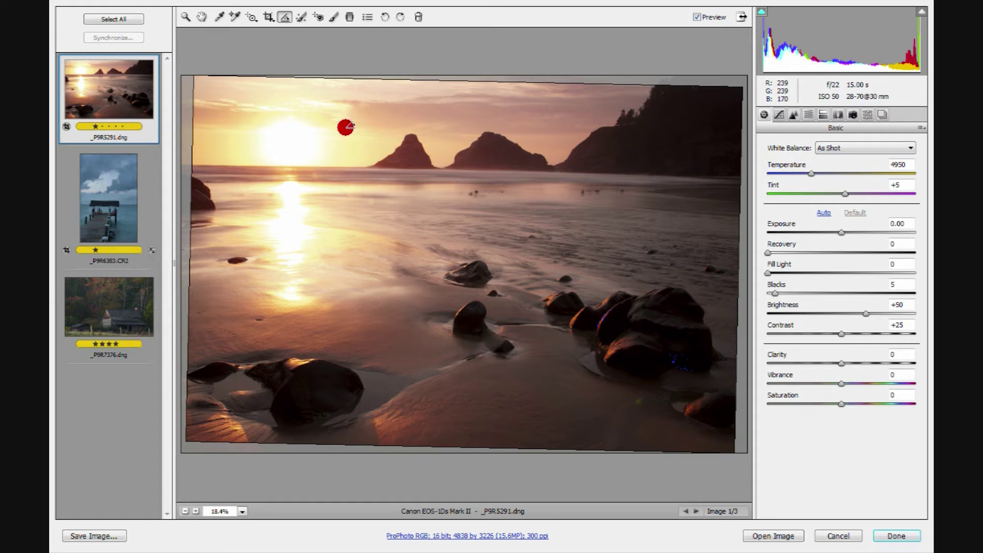
{"action": "left_click", "coordinate": [267, 14]}
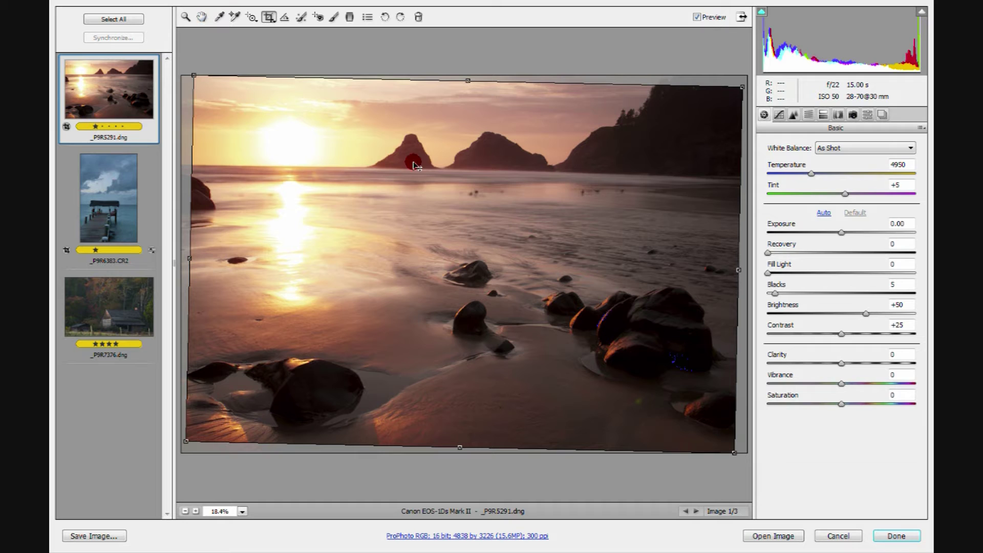
{"action": "right_click", "coordinate": [417, 182]}
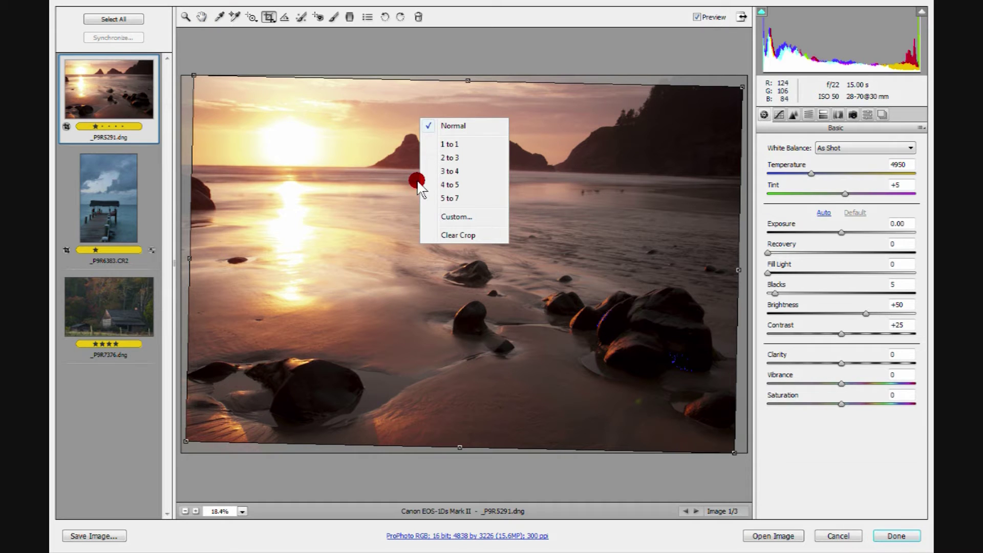
{"action": "left_click", "coordinate": [456, 235]}
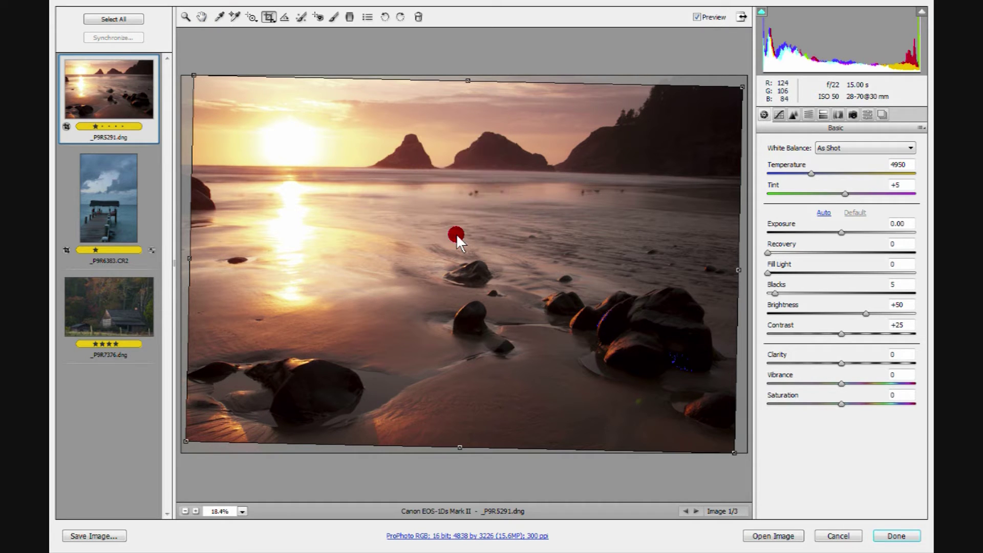
Straighten the beach photo along a steep, nearly vertical line from the horizon toward the foreground rocks and preview the result
{"action": "left_click", "coordinate": [284, 17]}
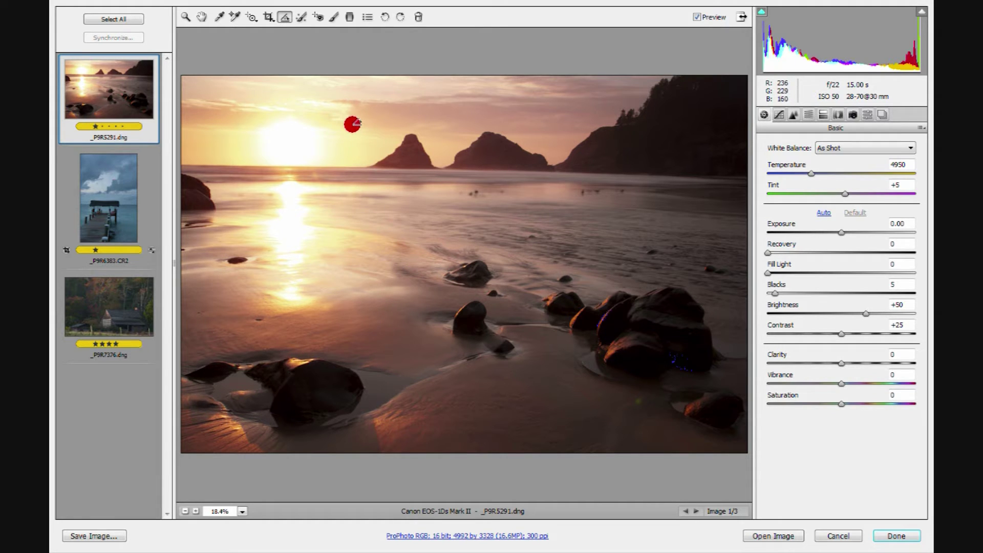
{"action": "mouse_move", "coordinate": [346, 151]}
{"action": "left_mouse_down"}
{"action": "mouse_move", "coordinate": [347, 270]}
{"action": "mouse_move", "coordinate": [369, 361]}
{"action": "left_mouse_up"}
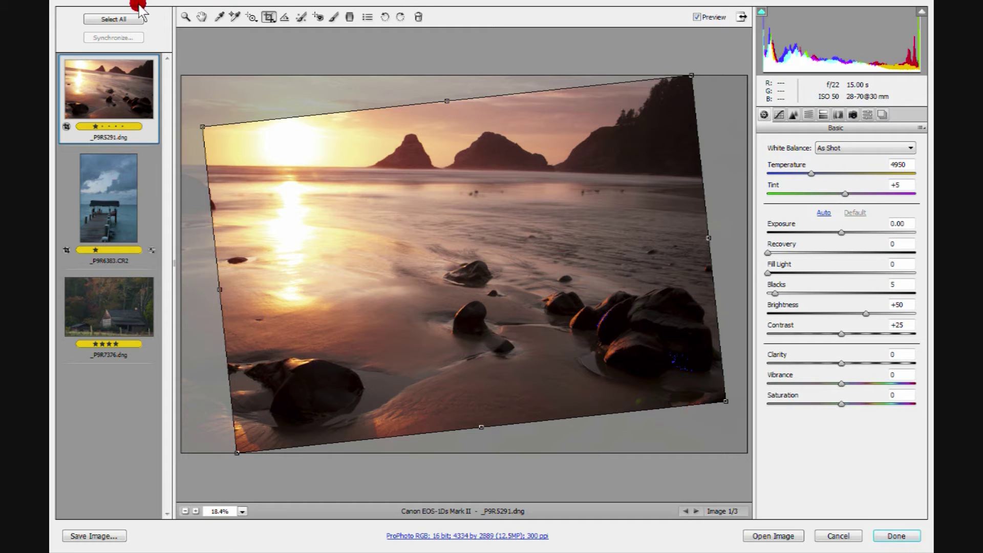
{"action": "left_click", "coordinate": [186, 16]}
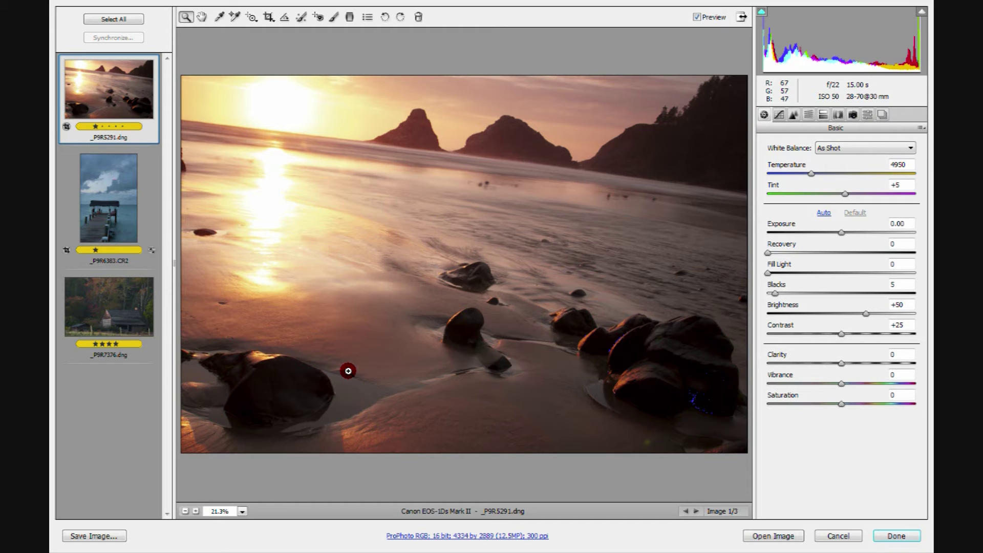
Clear the tilted crop to restore the full, unrotated beach photo
{"action": "left_click", "coordinate": [268, 16]}
{"action": "right_click", "coordinate": [443, 249]}
{"action": "left_click", "coordinate": [489, 294]}
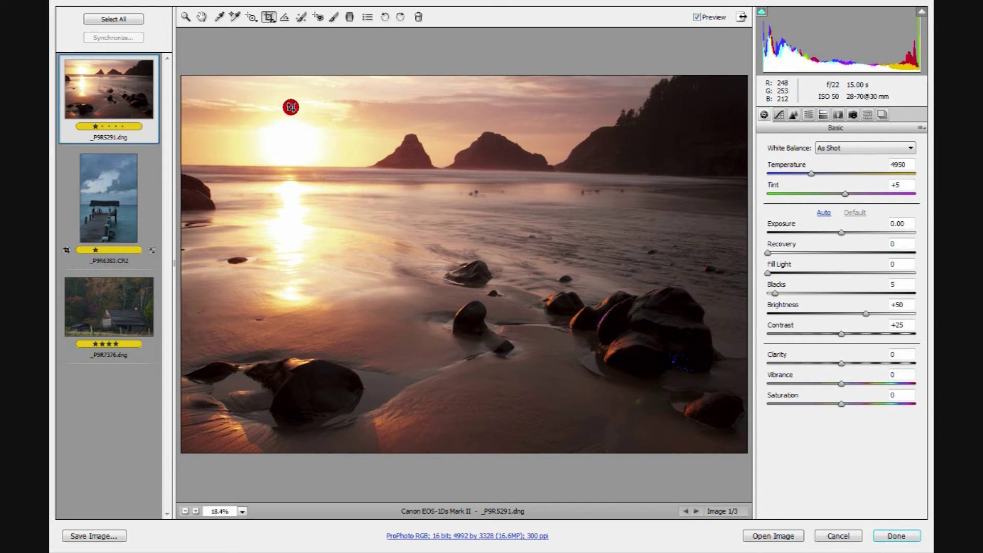
Try the Red Eye Removal tool on a small rectangular area across the horizon beside the sun
{"action": "left_click", "coordinate": [285, 20]}
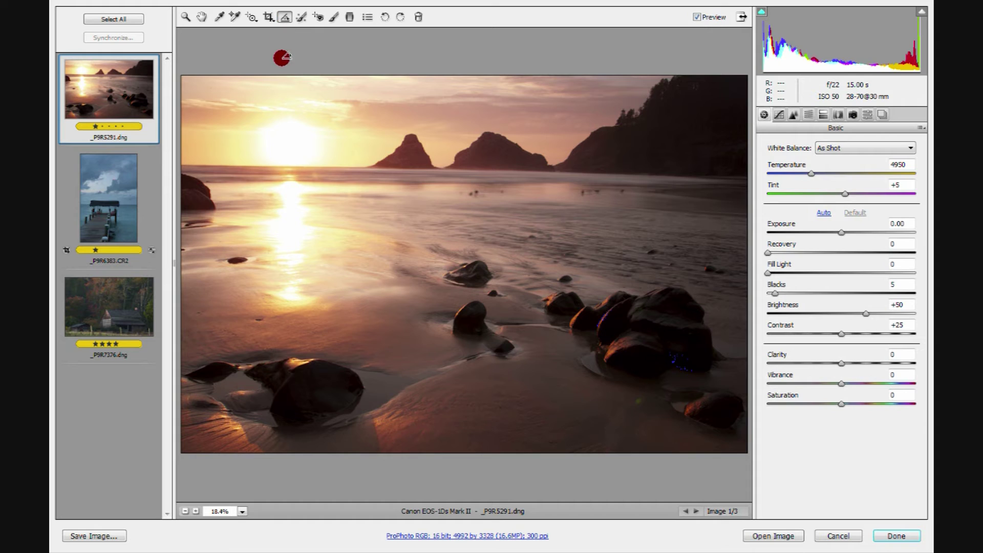
{"action": "left_click", "coordinate": [318, 17]}
{"action": "left_click_drag", "start_coordinate": [316, 151], "coordinate": [362, 210]}
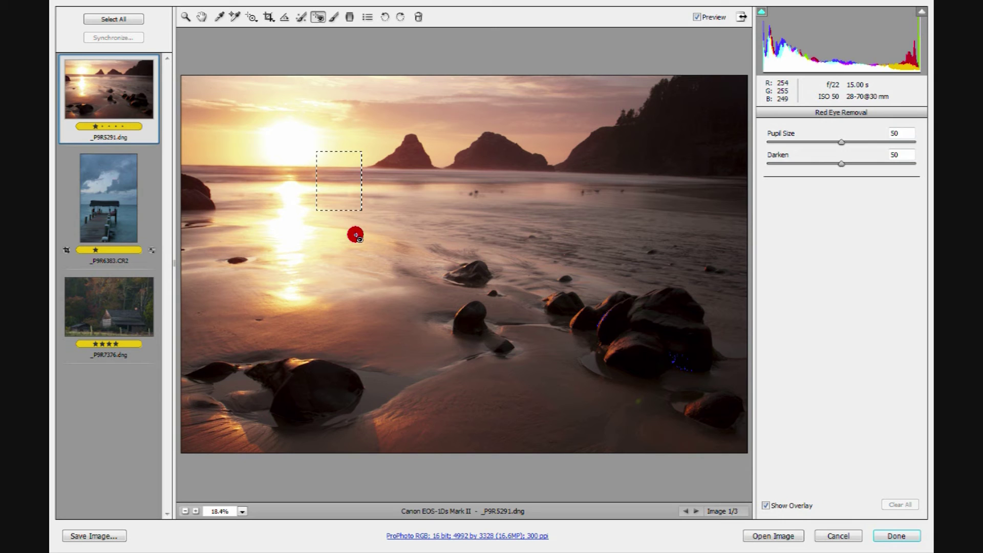
{"action": "left_click", "coordinate": [354, 234]}
Examine the Adjustment Brush settings and the Graduated Filter settings
{"action": "left_click", "coordinate": [333, 16]}
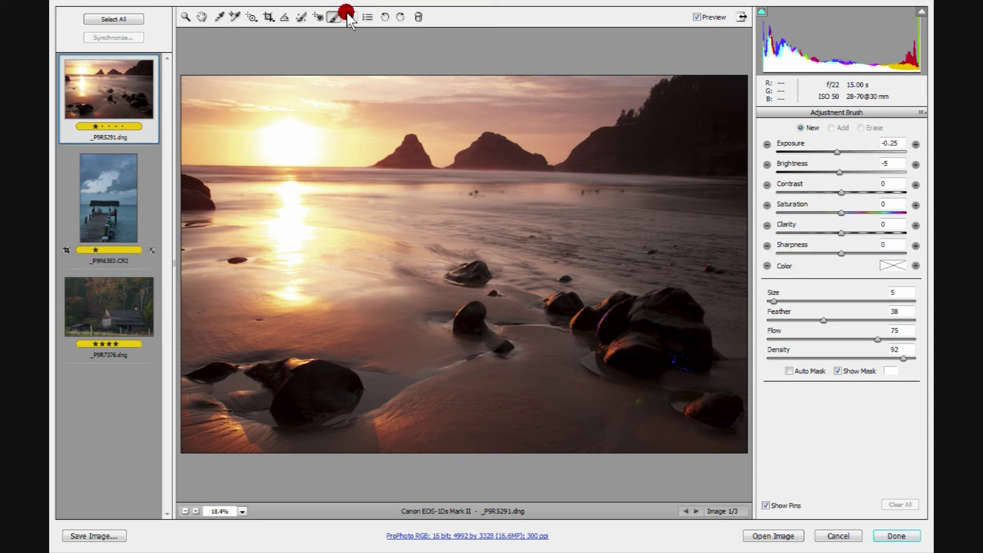
{"action": "left_click", "coordinate": [349, 17]}
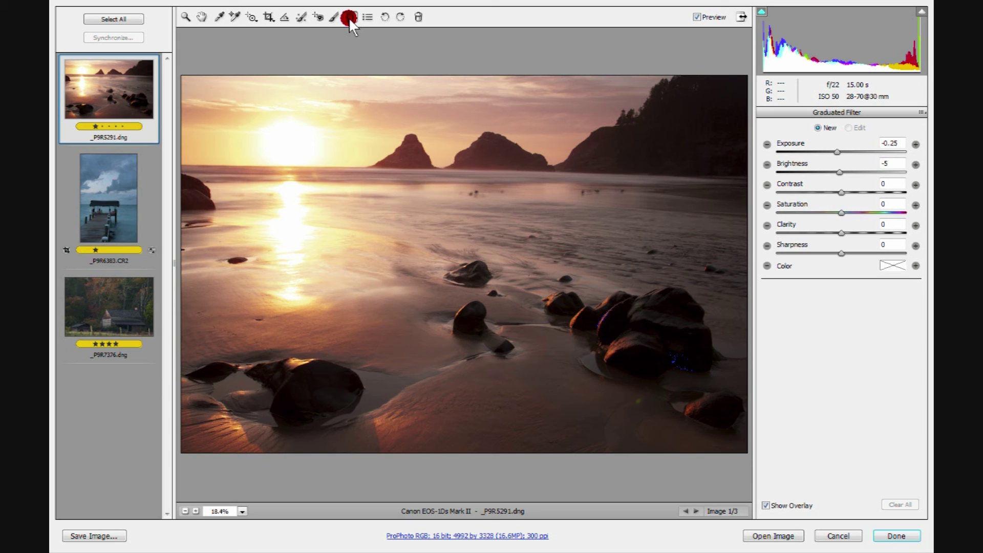
Rotate the beach photo 90° counterclockwise and back 90° clockwise
{"action": "left_click", "coordinate": [385, 16]}
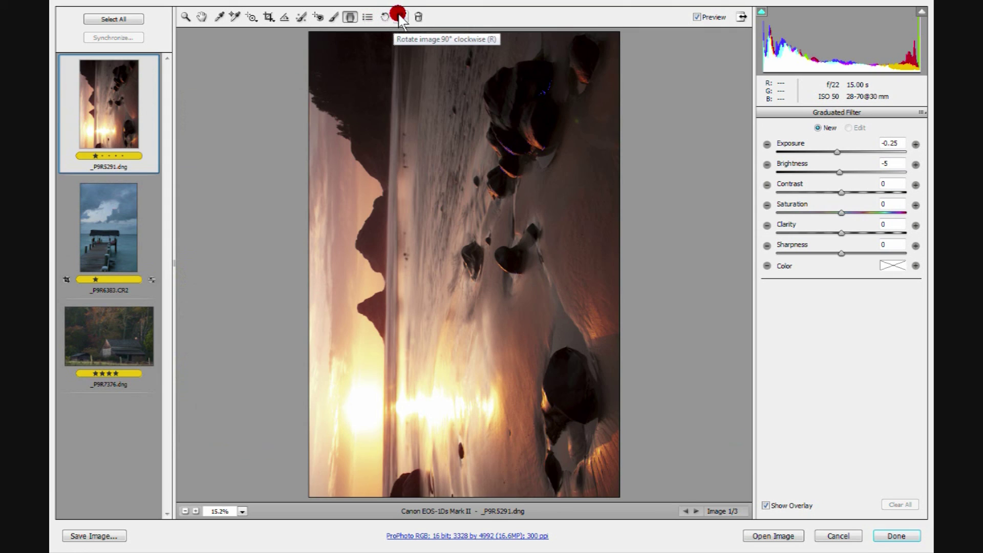
{"action": "left_click", "coordinate": [398, 16]}
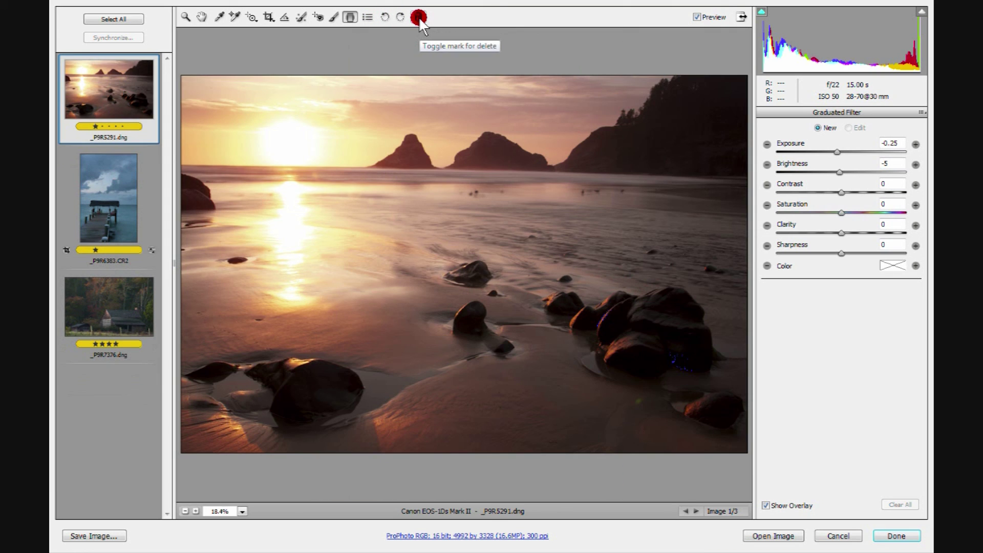